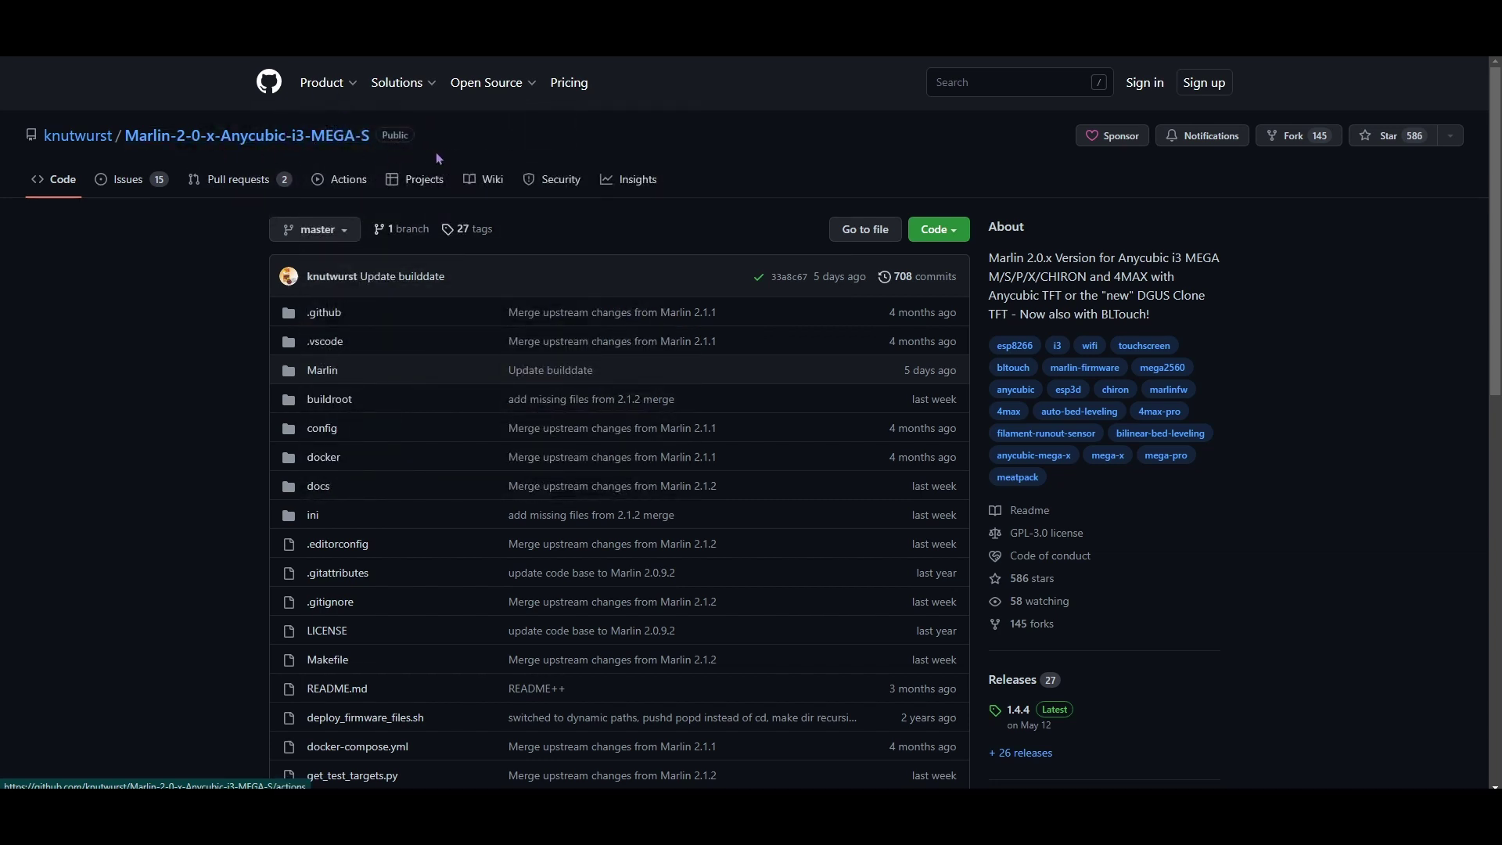
Scroll the Knutwurst Marlin-2-0-x-Anycubic-i3-MEGA-S README down to its guide, FAQ and Downloads links
scroll(437, 158, "down", 6)
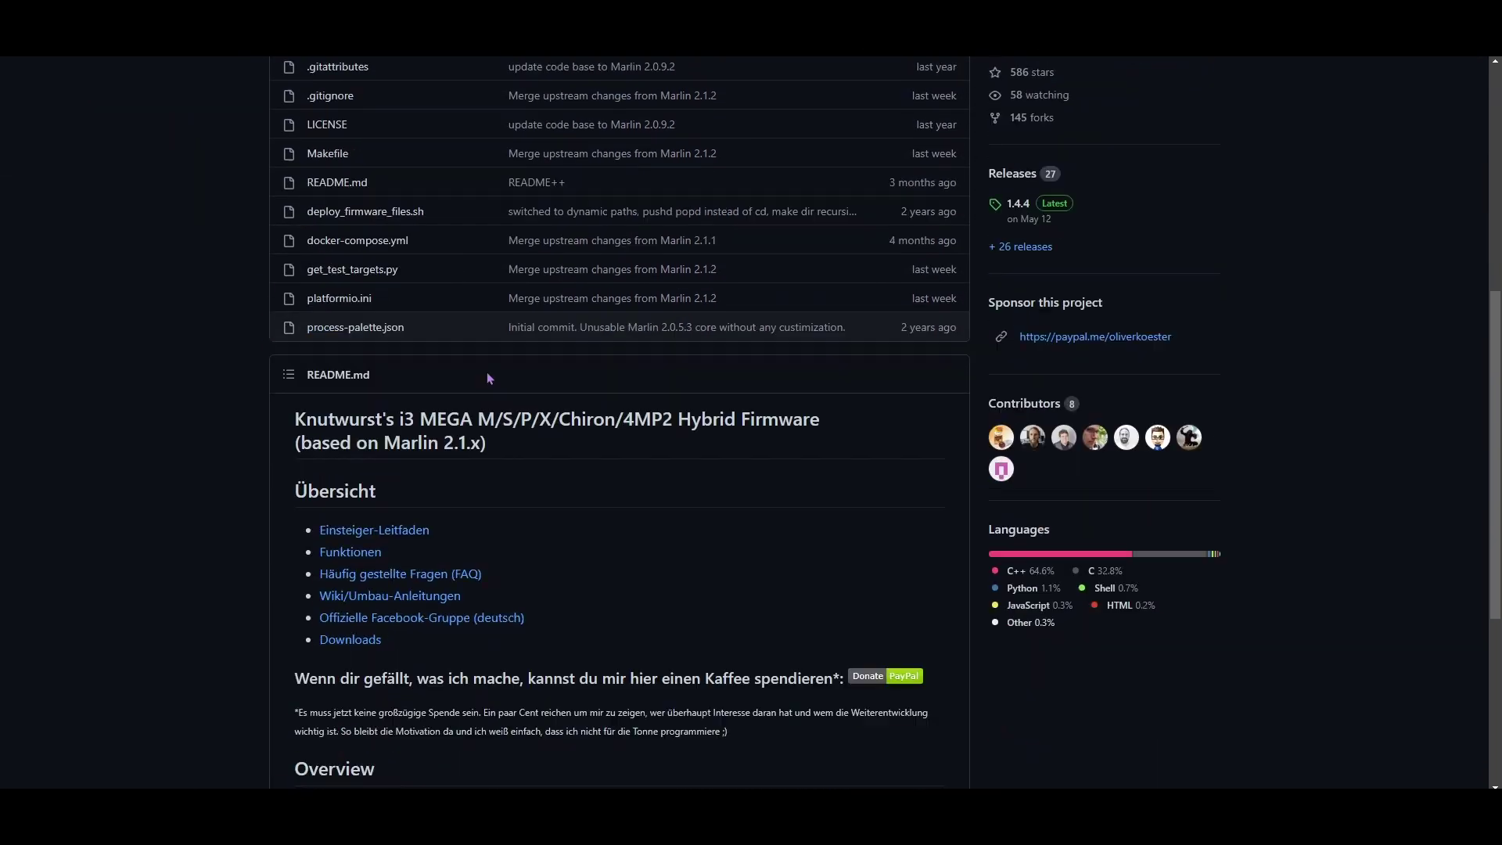
scroll(200, 459, "down", 3)
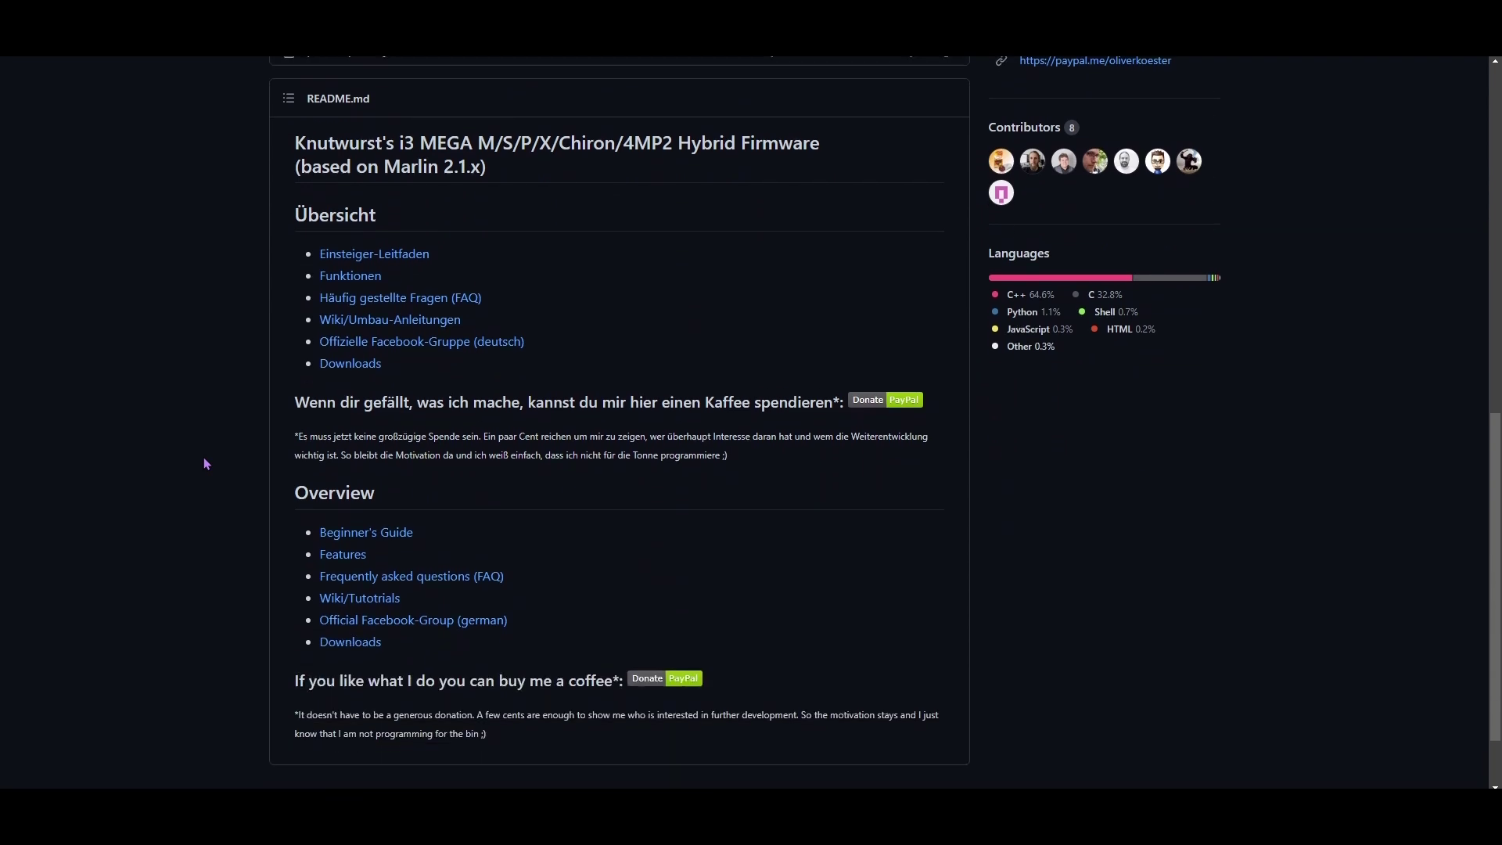
scroll(205, 460, "down", 1)
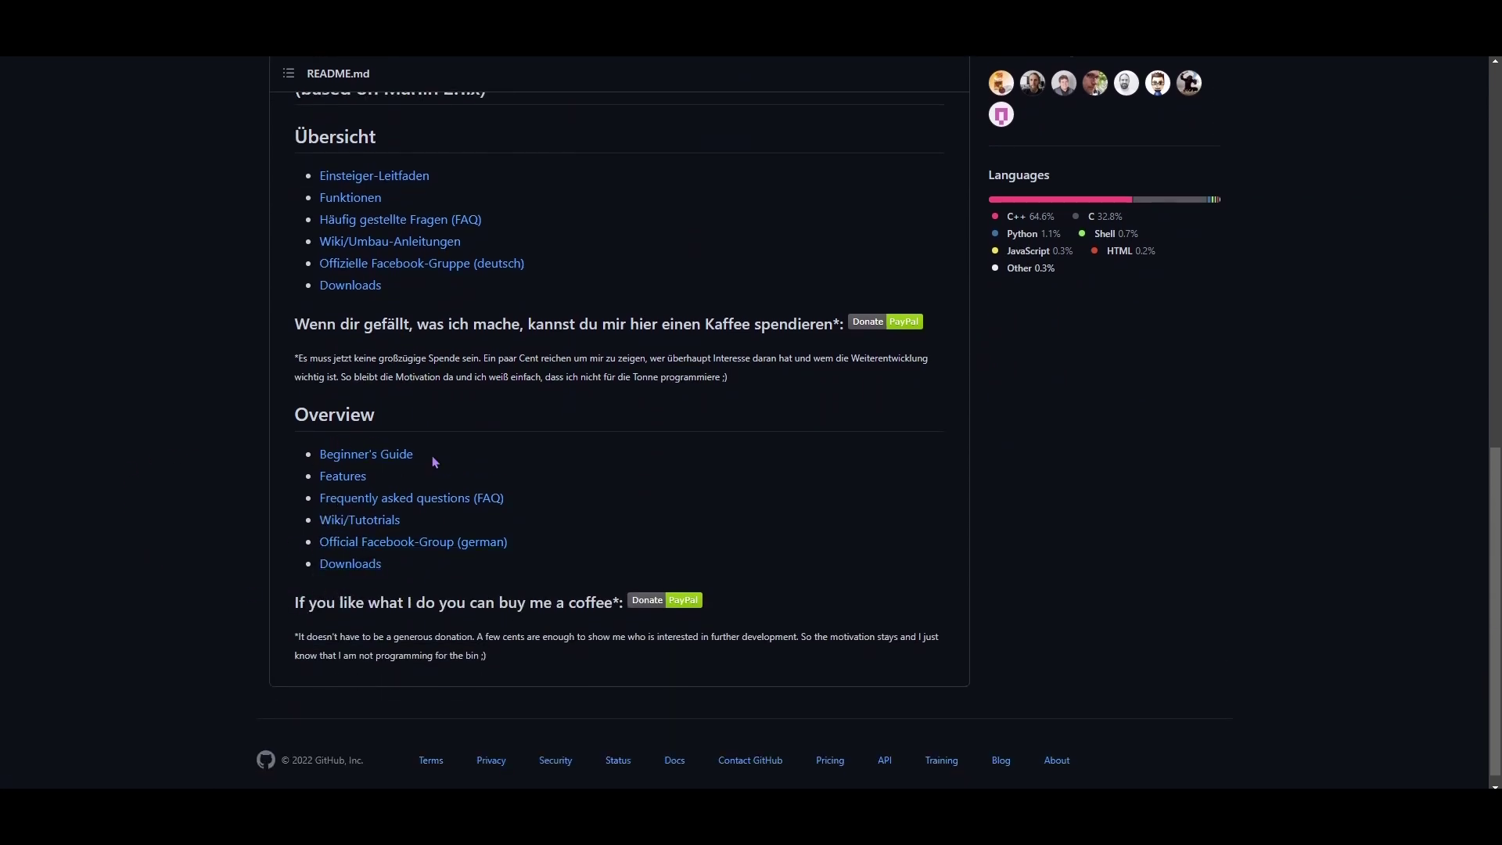
left_click(380, 462)
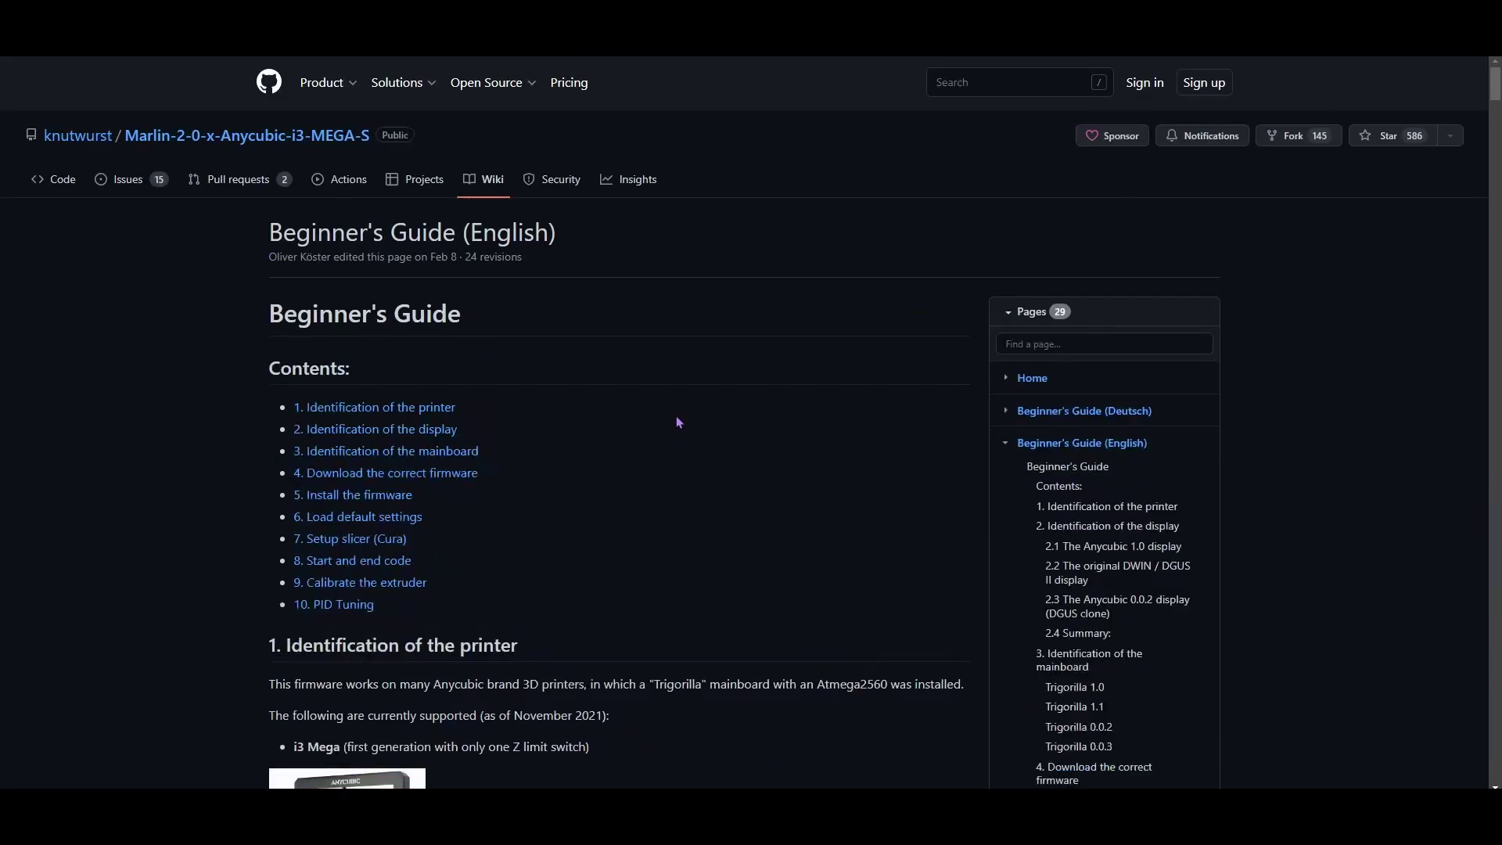
scroll(678, 422, "down", 2)
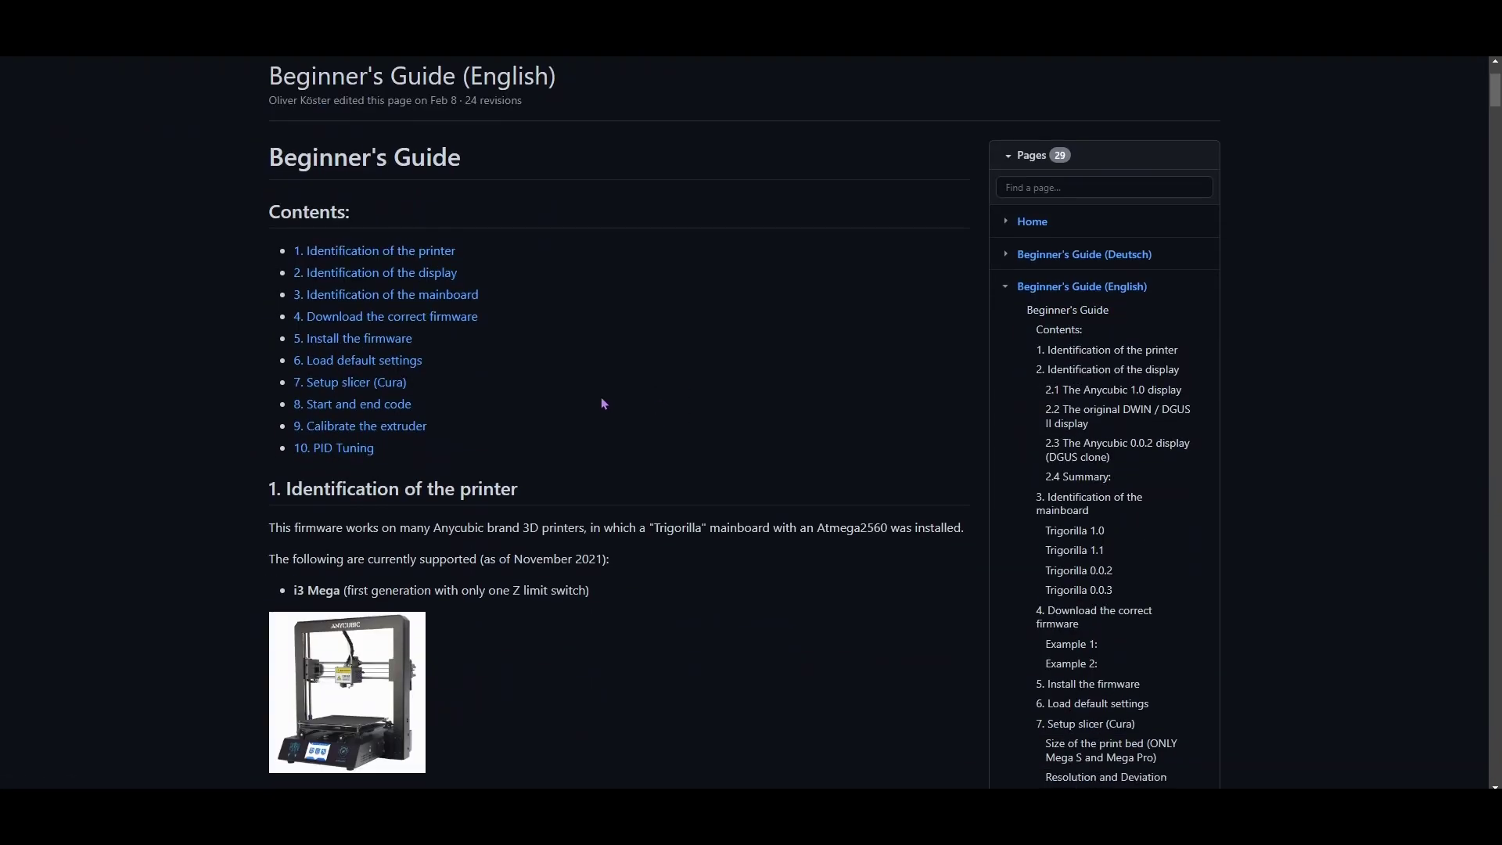
scroll(589, 411, "down", 3)
scroll(561, 445, "down", 1)
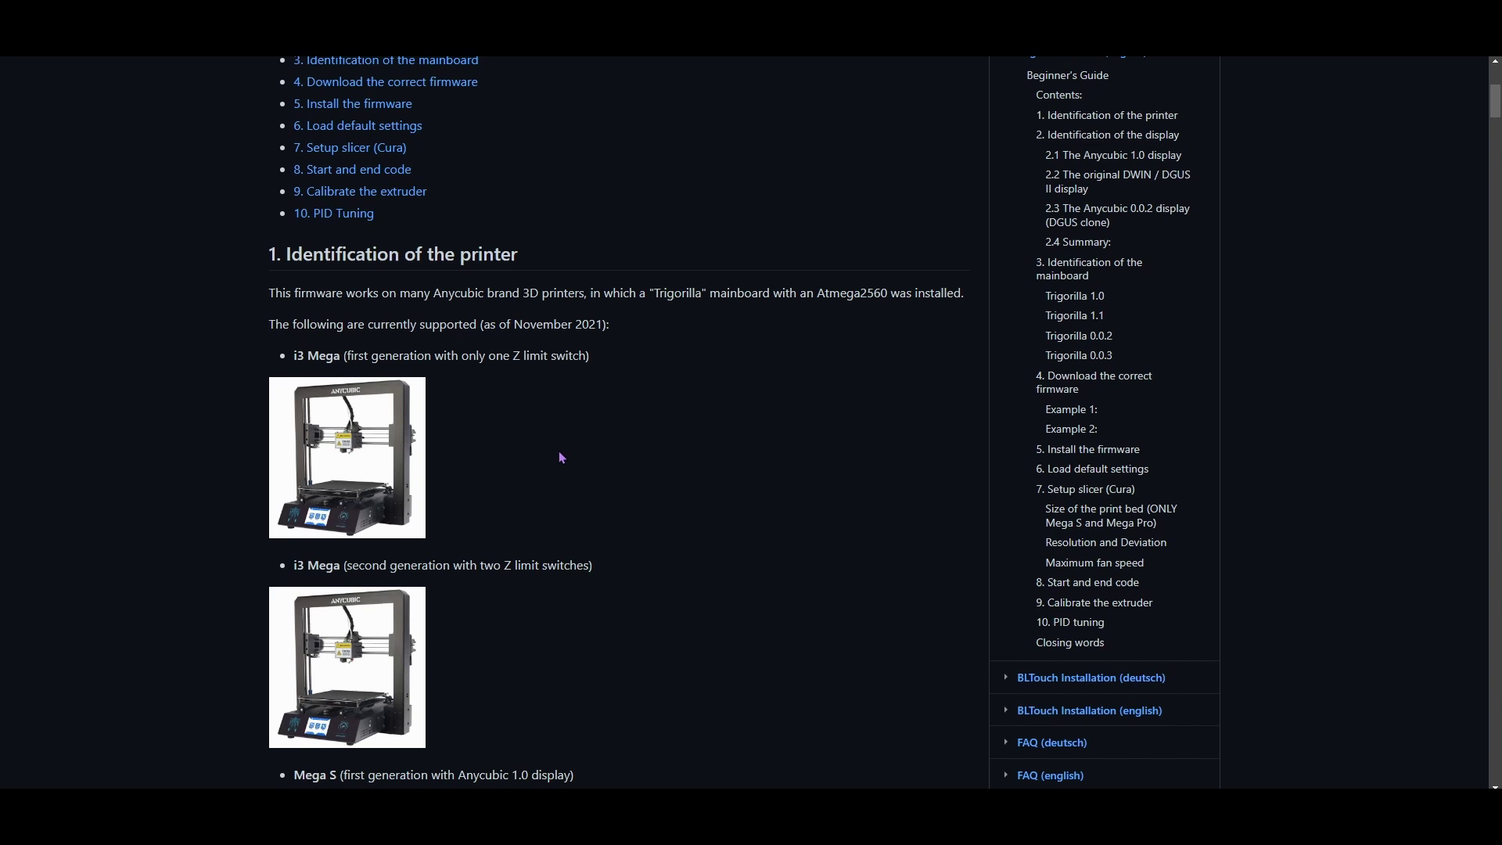
scroll(261, 389, "down", 1)
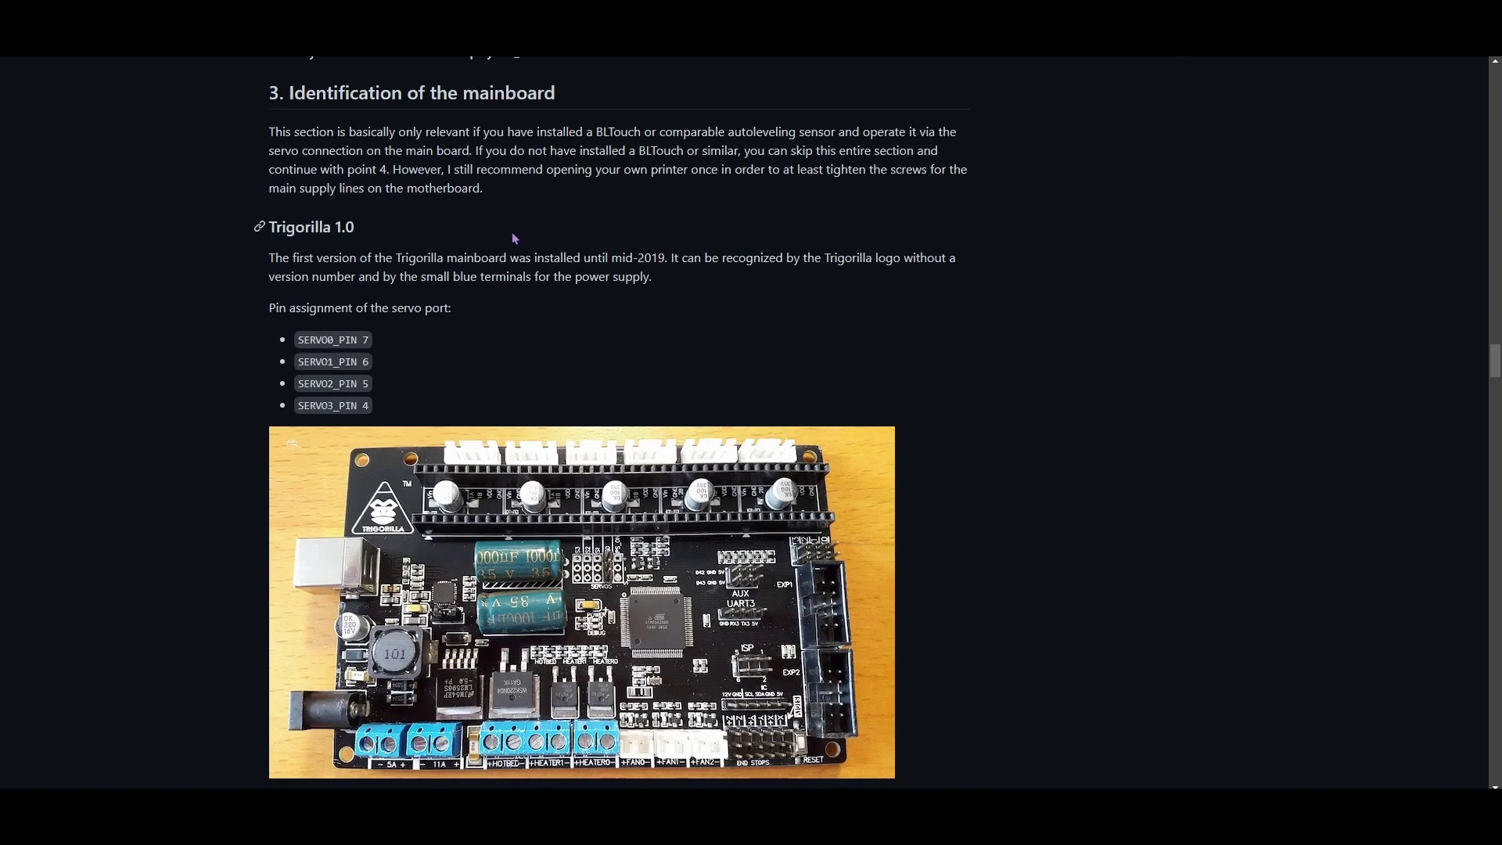
scroll(512, 233, "down", 2)
scroll(225, 316, "down", 6)
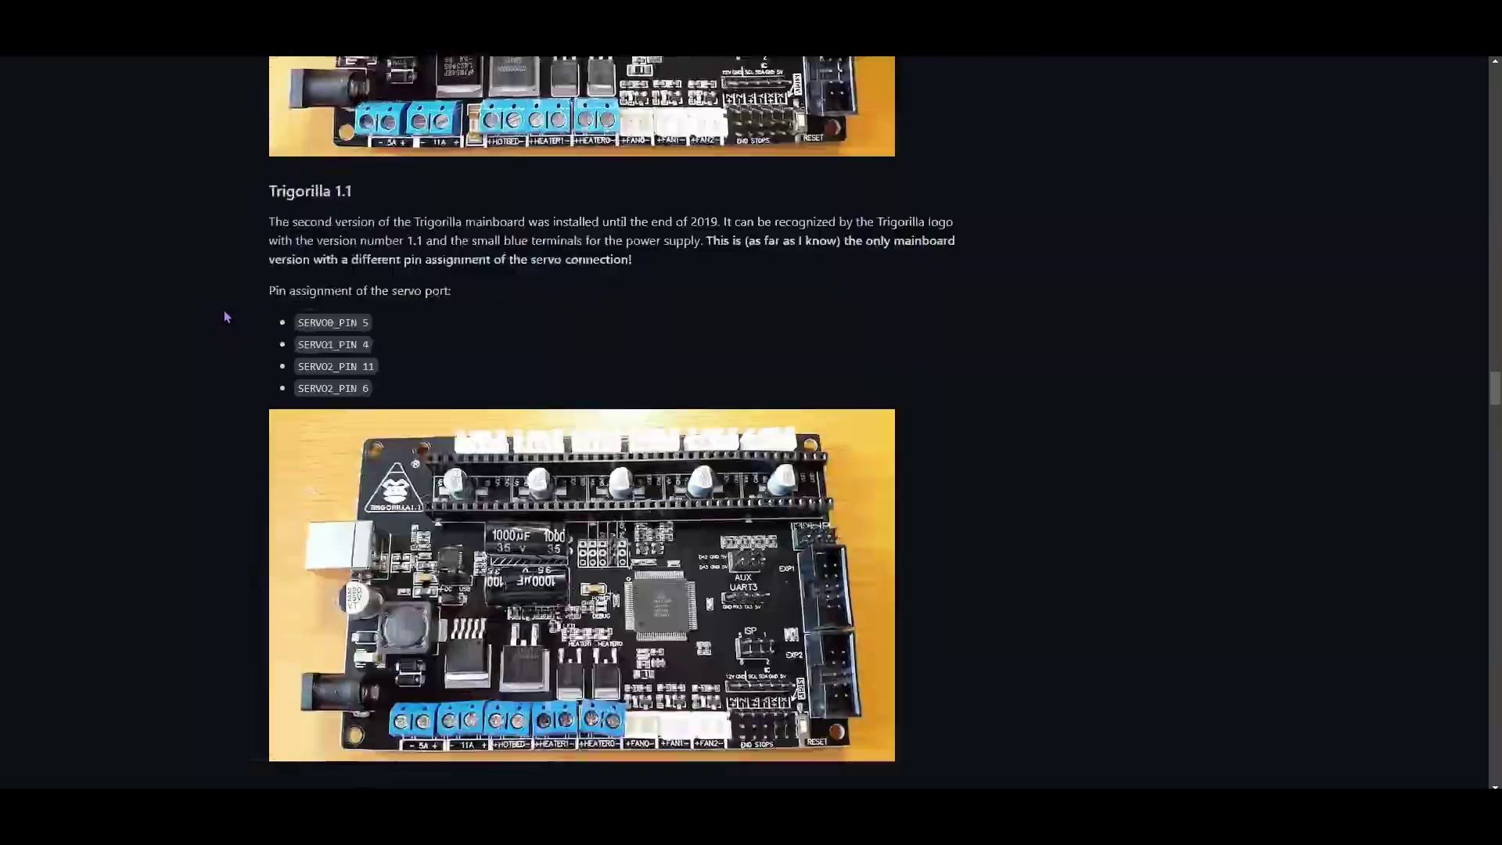
scroll(225, 316, "down", 18)
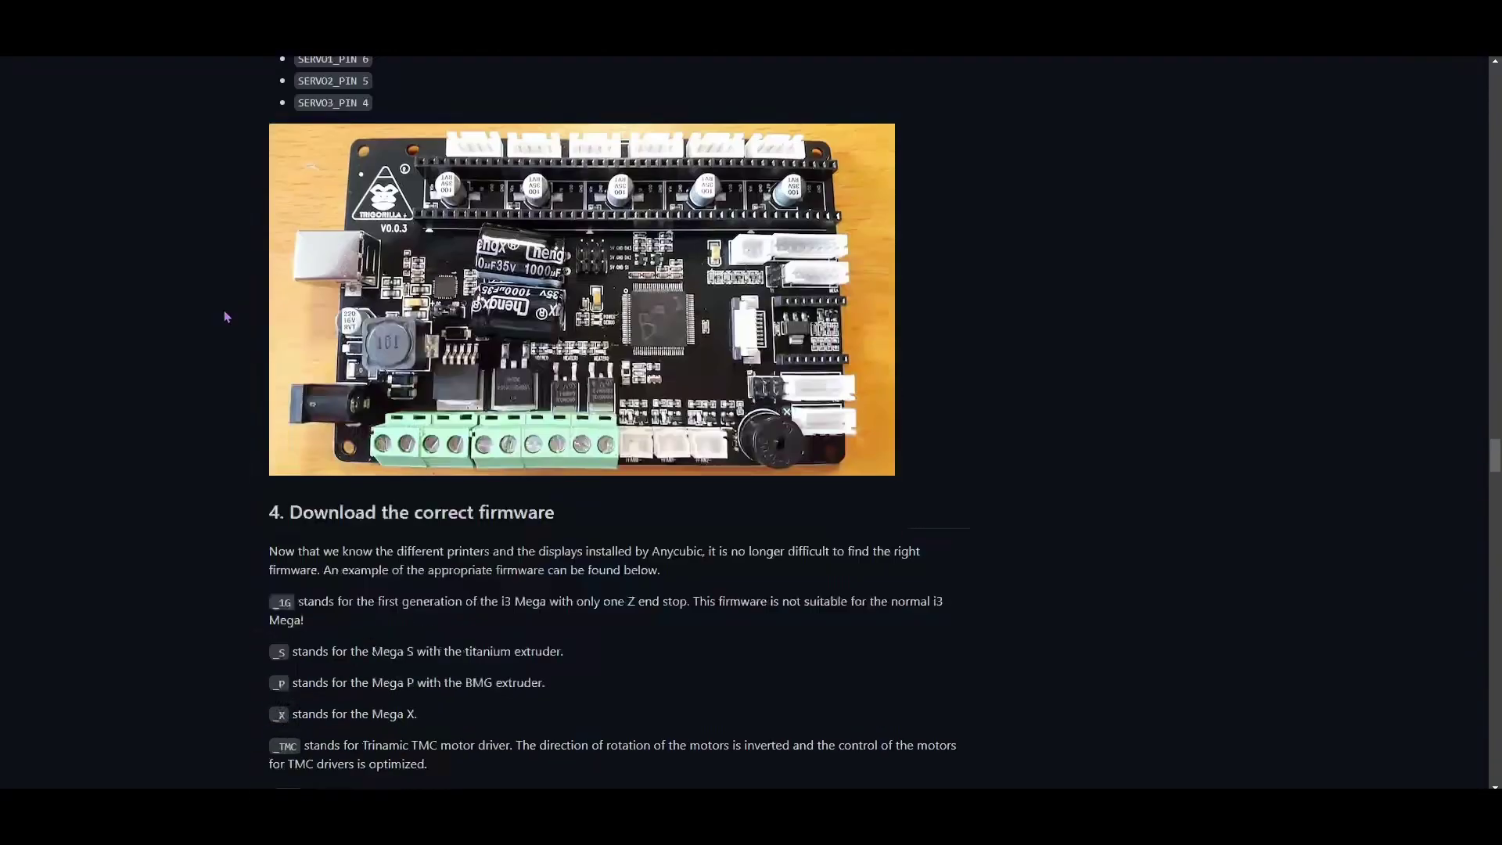
Read the firmware suffix list and examples down to Example 2's MEGA_S_DGUS_TMC_BLT_10_1.2.0.hex
scroll(570, 467, "down", 4)
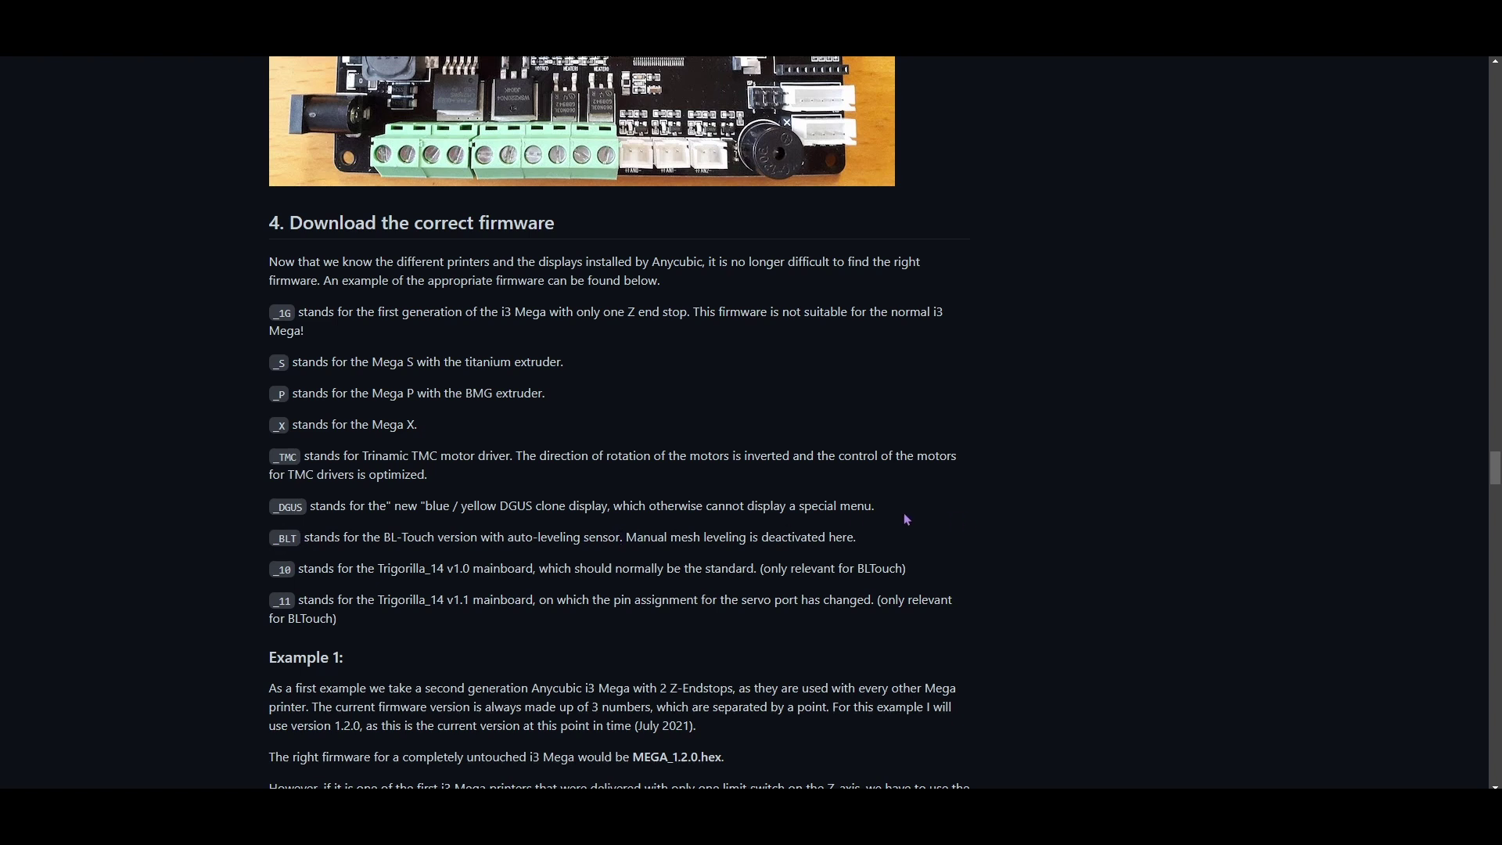
scroll(341, 529, "down", 1)
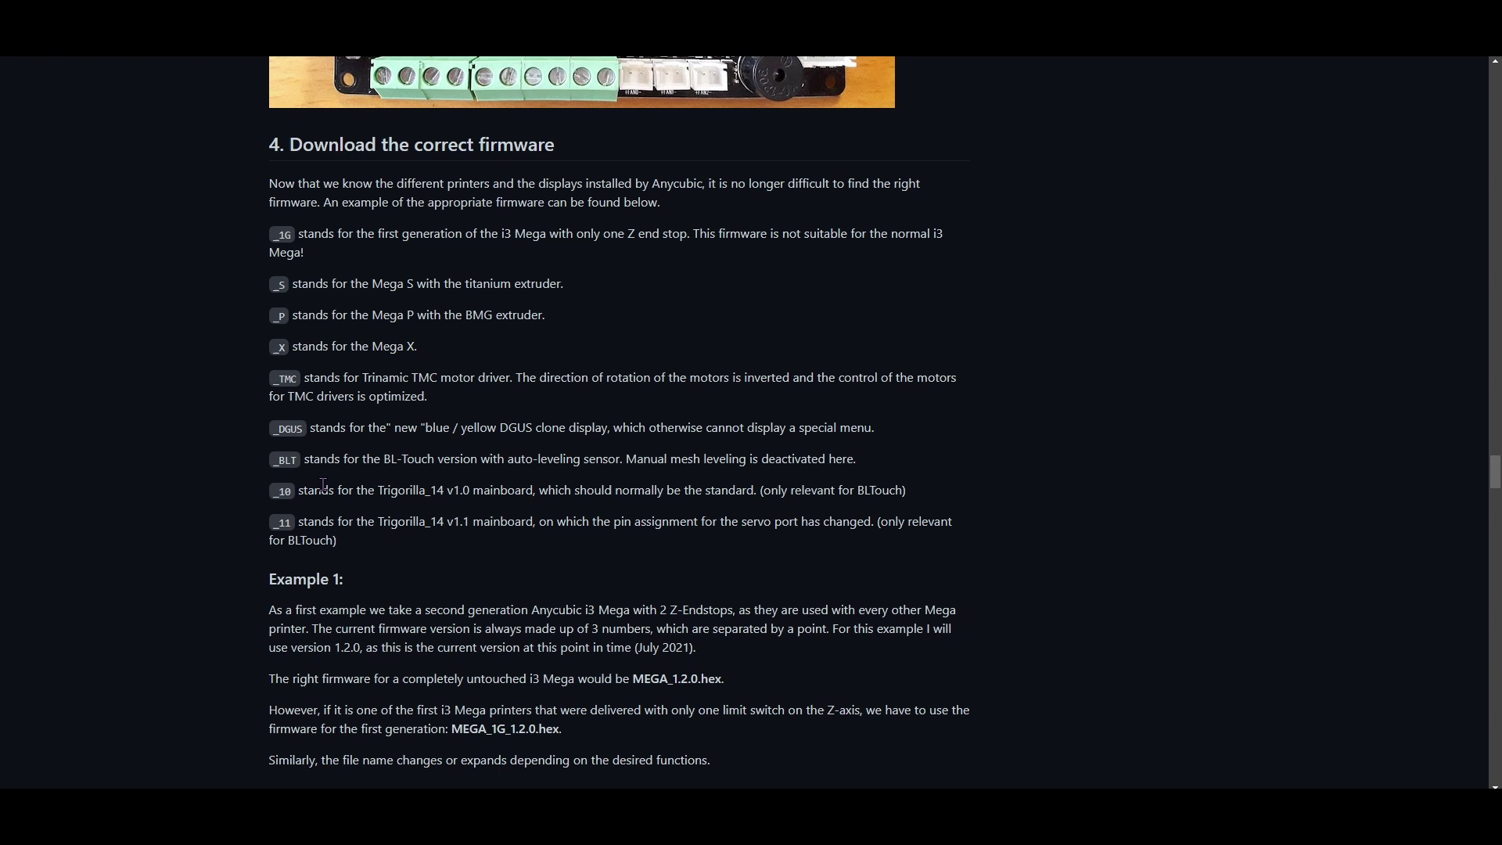
scroll(368, 307, "down", 4)
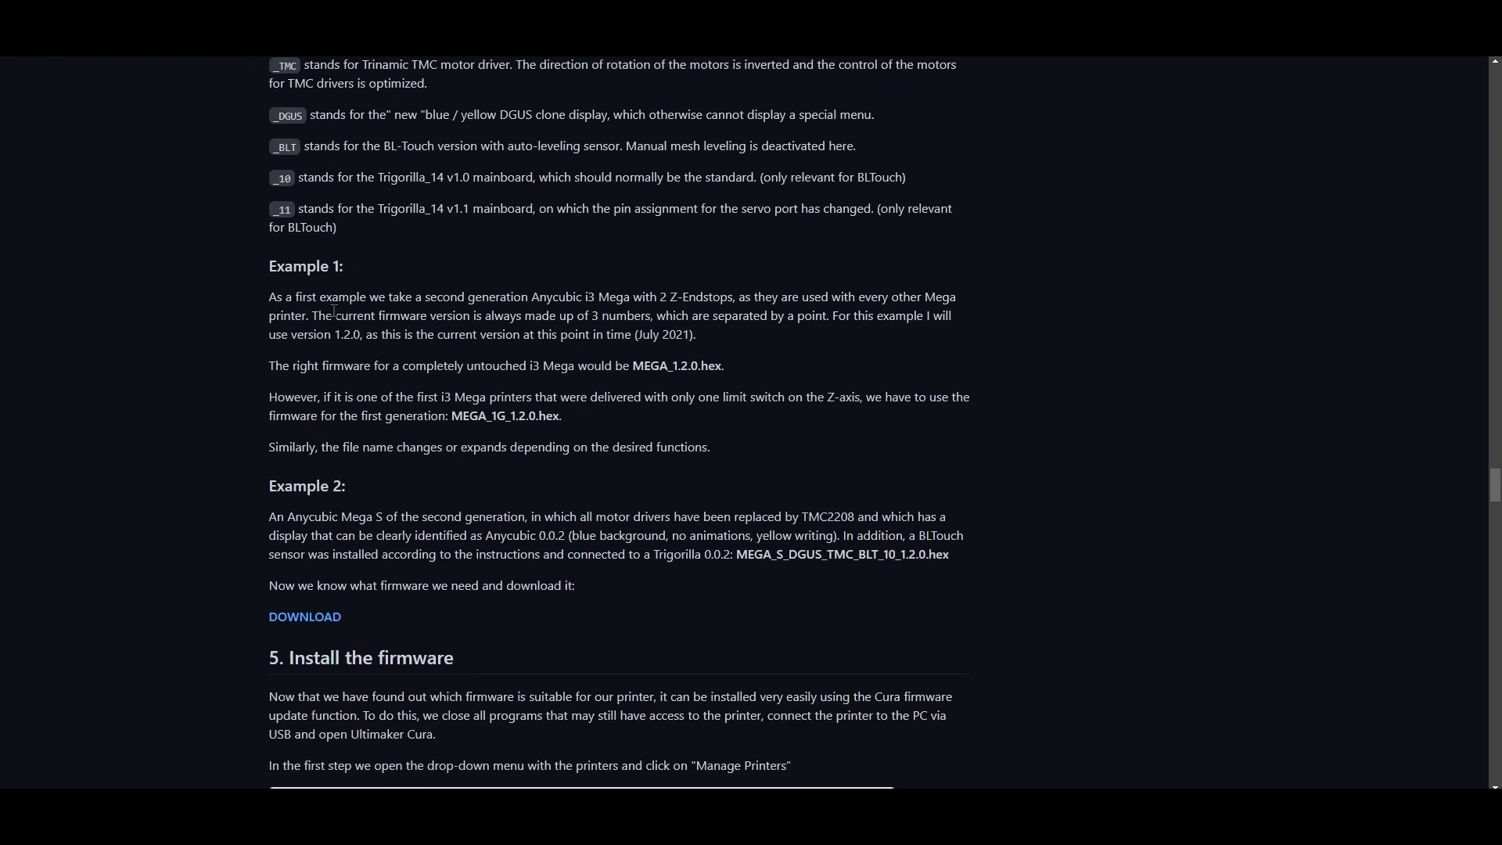
Open the firmware Releases page and scroll to the 1.5.0-beta.2 pre-release
left_click(304, 617)
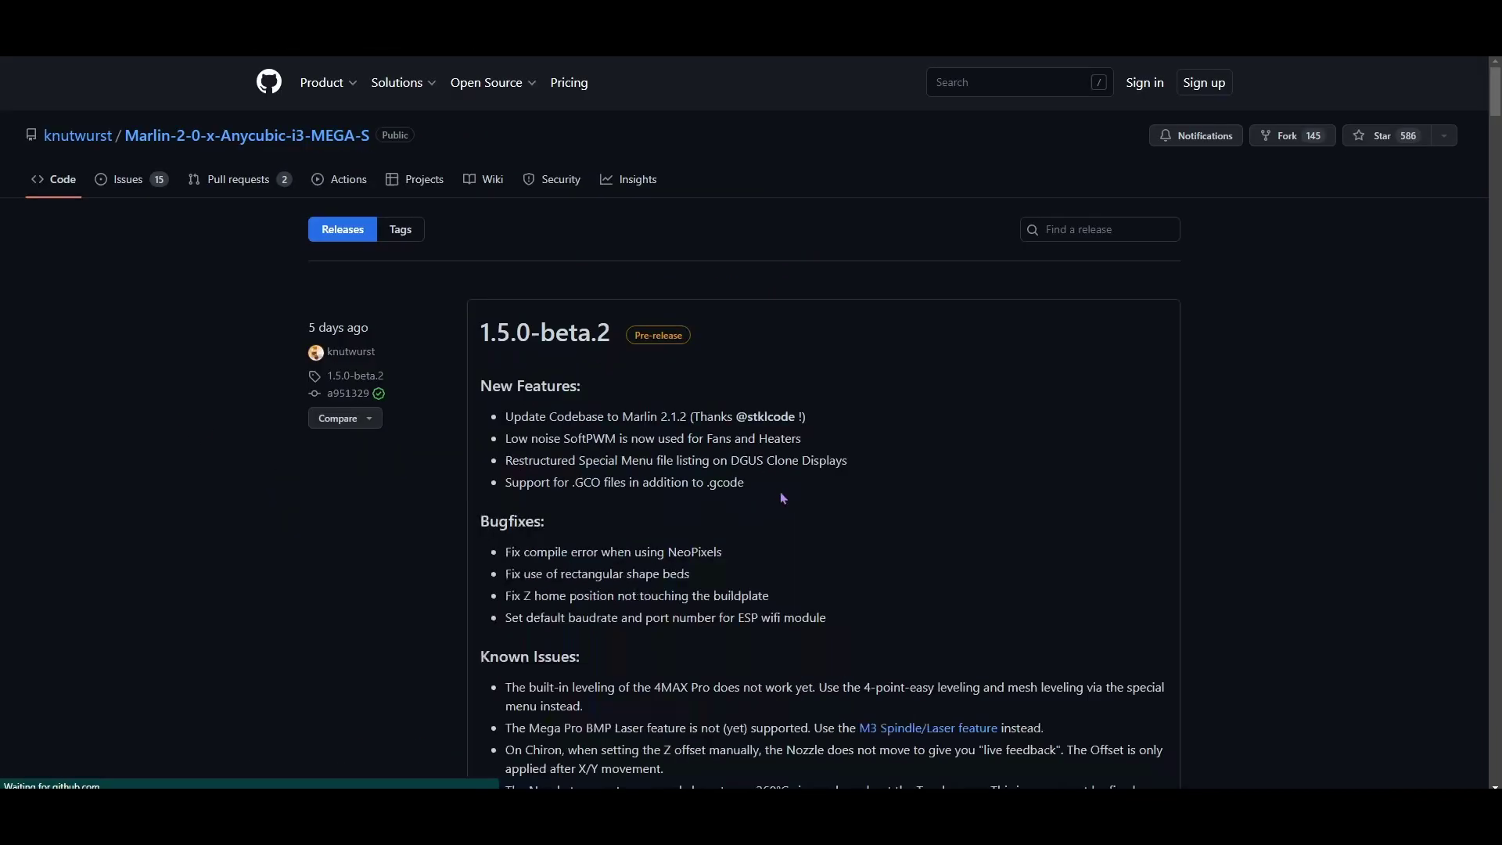
scroll(614, 359, "down", 1)
scroll(614, 358, "up", 2)
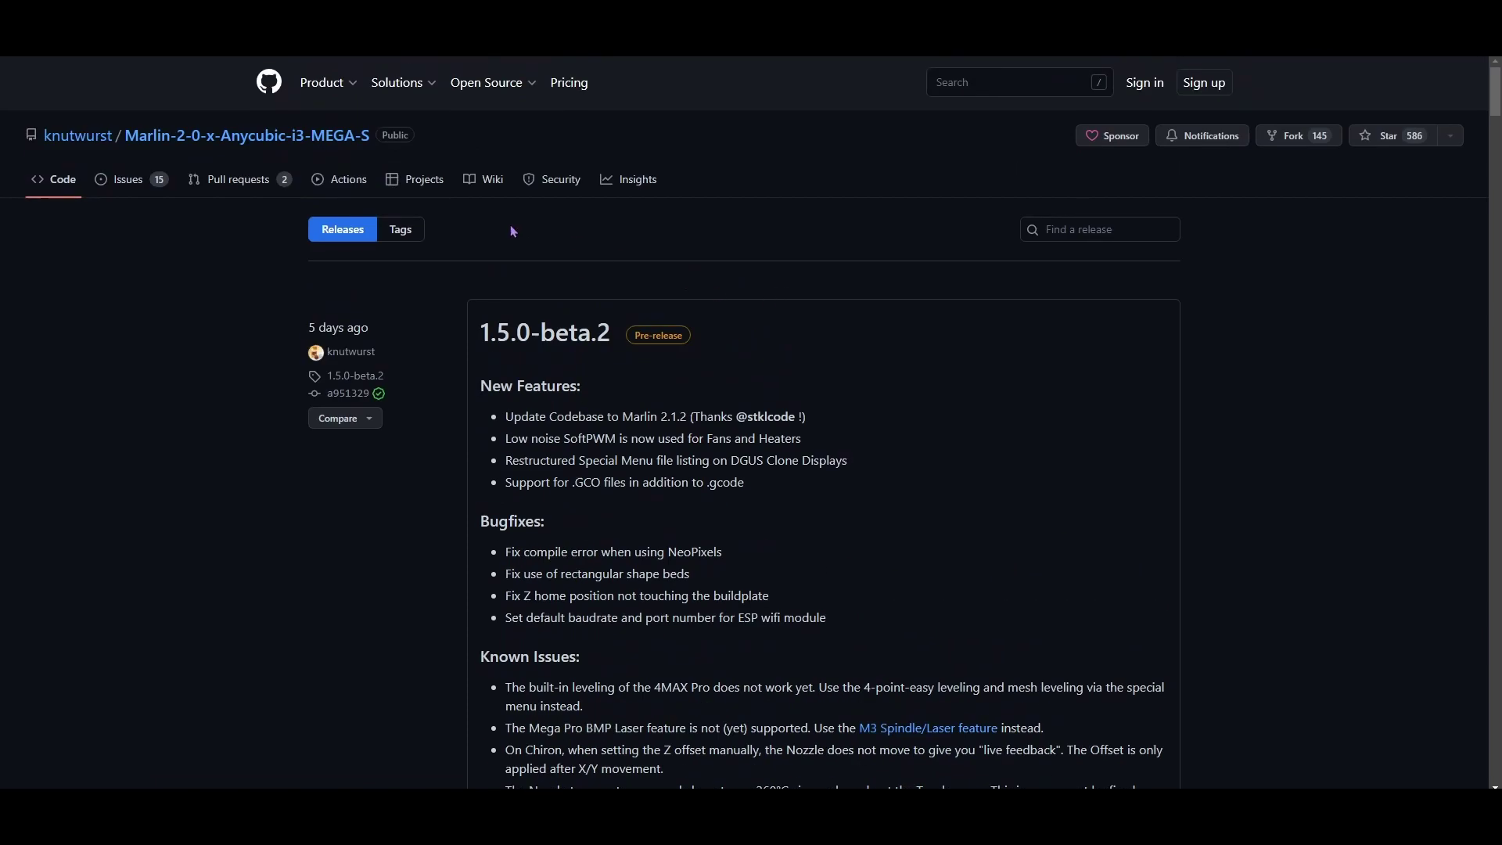
scroll(784, 332, "down", 7)
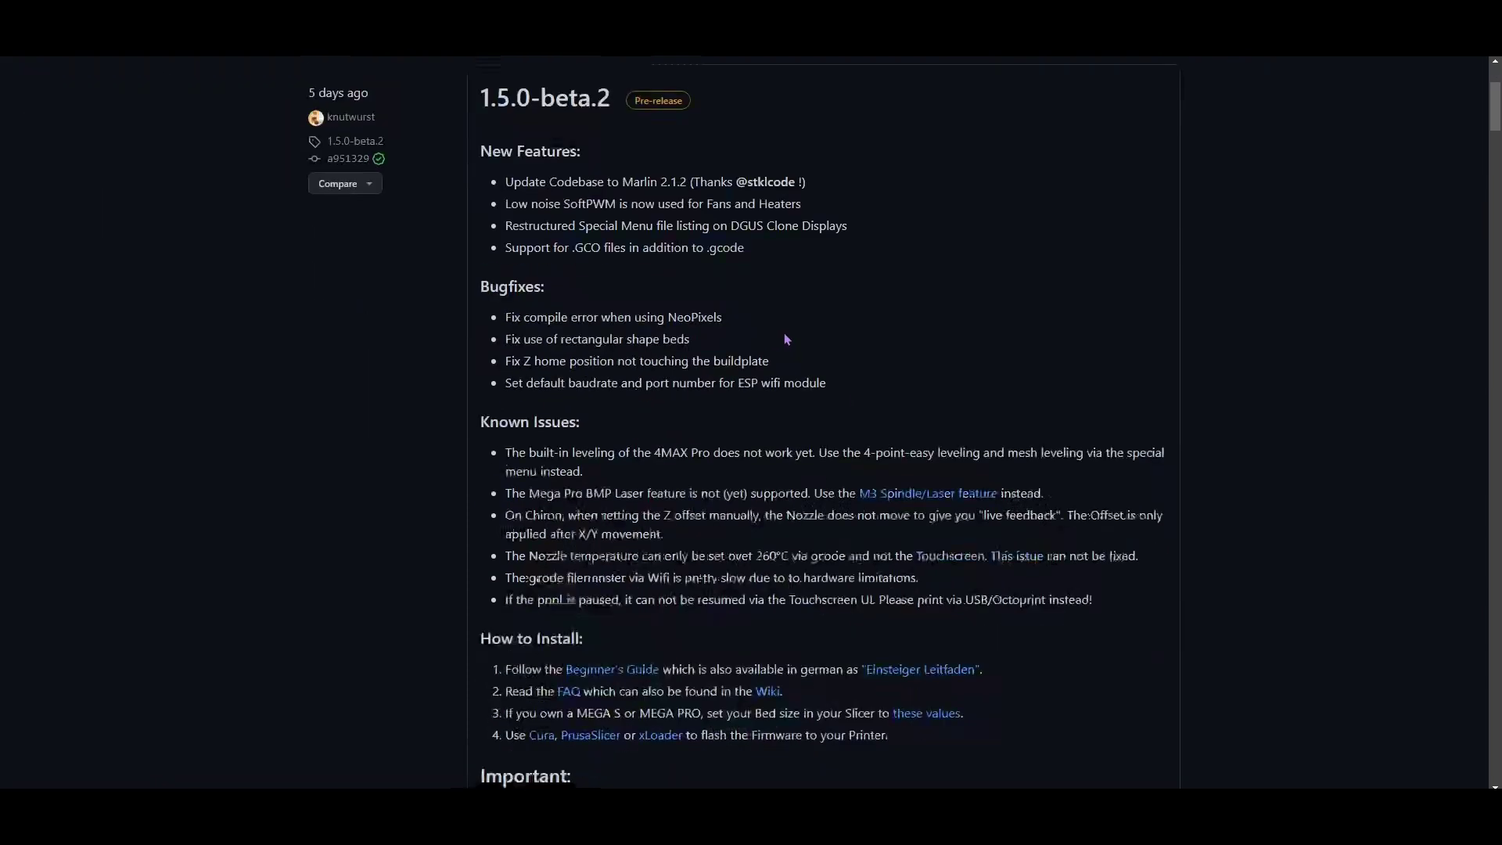
scroll(784, 336, "down", 16)
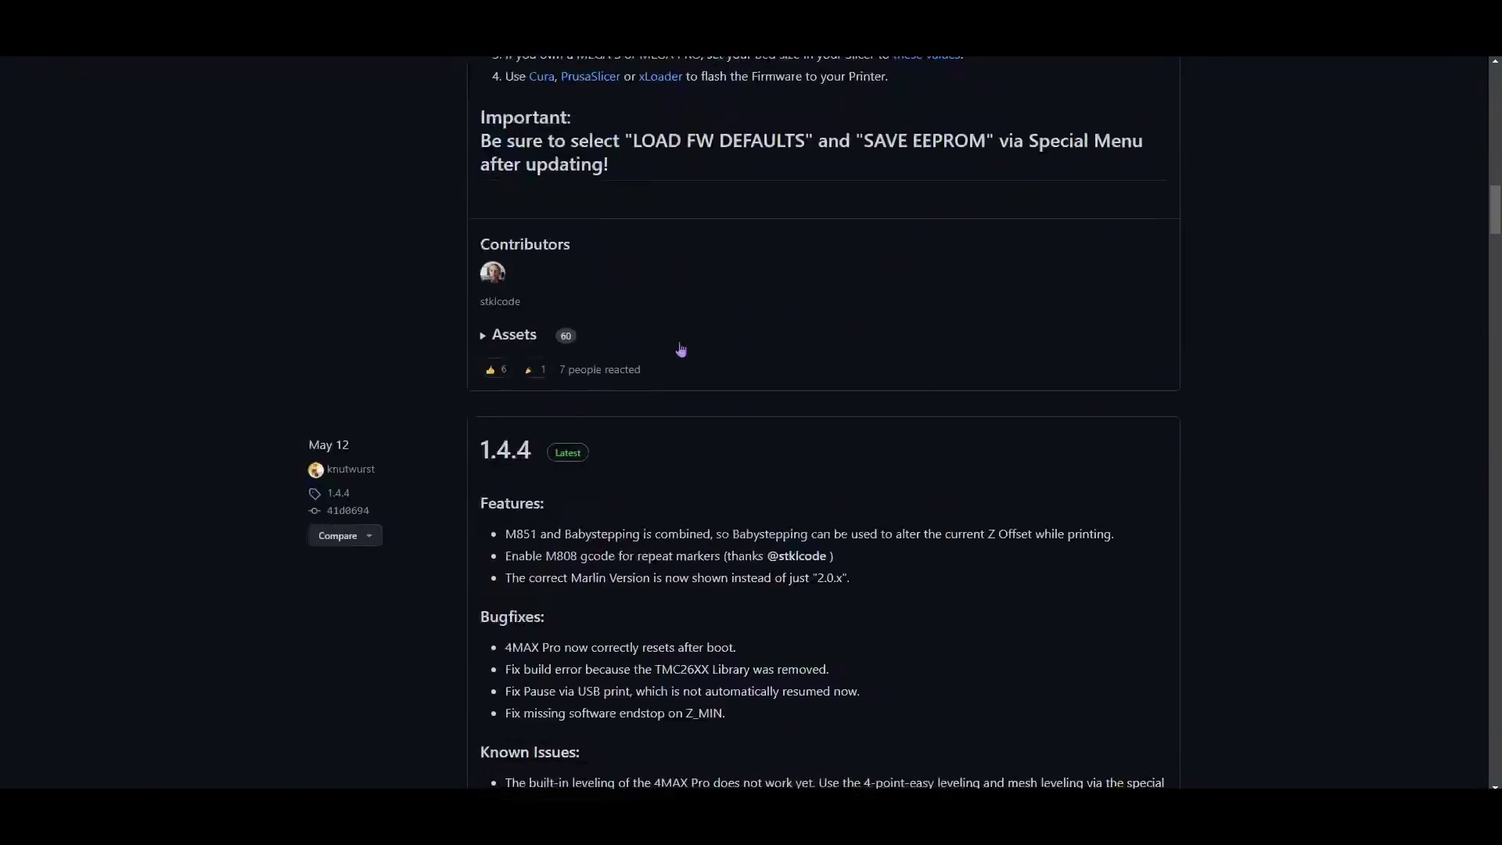
scroll(730, 491, "down", 4)
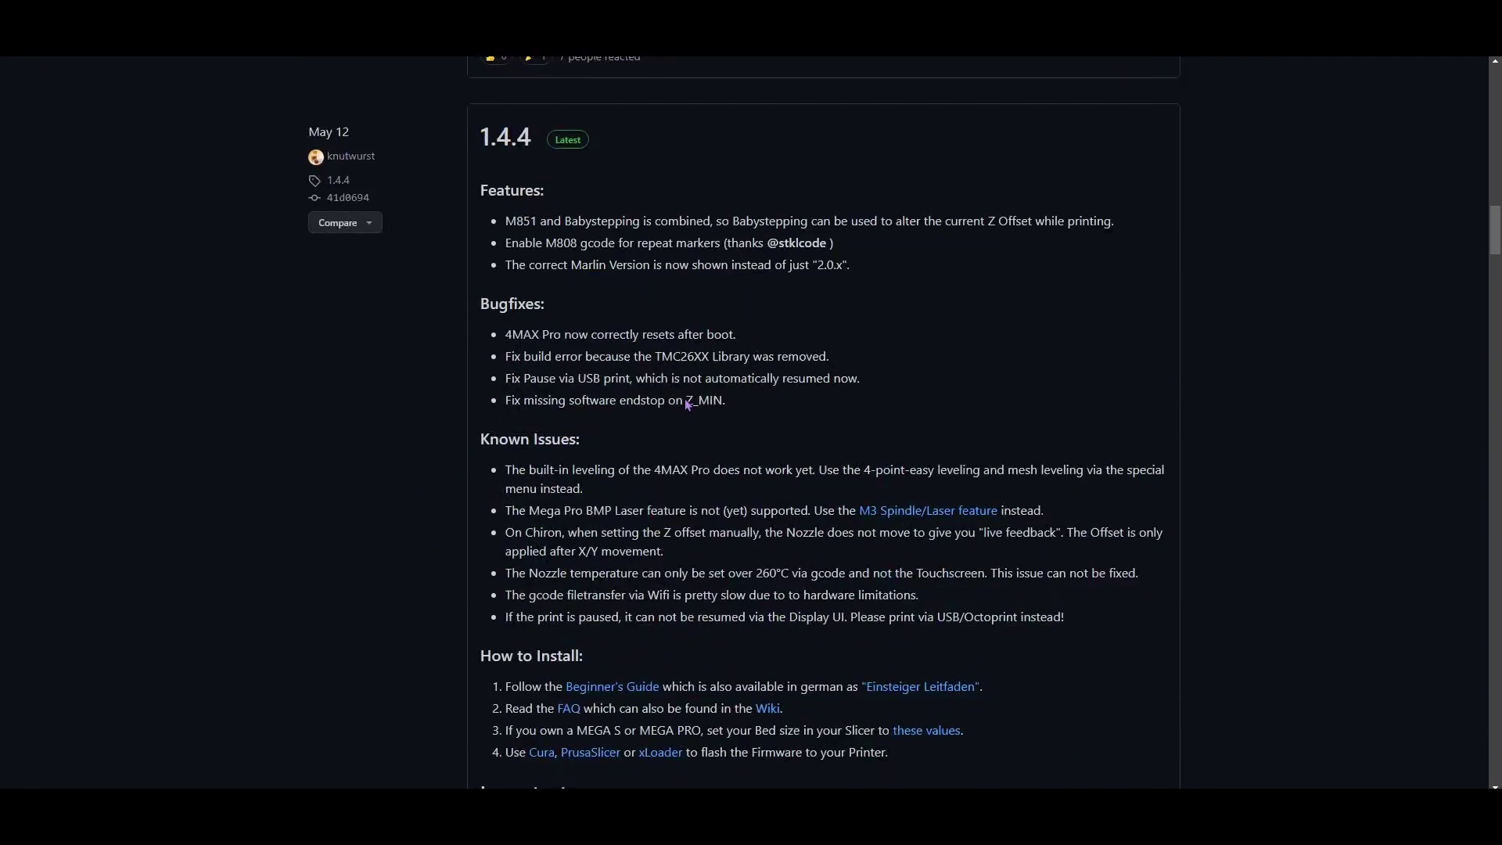
scroll(861, 501, "down", 6)
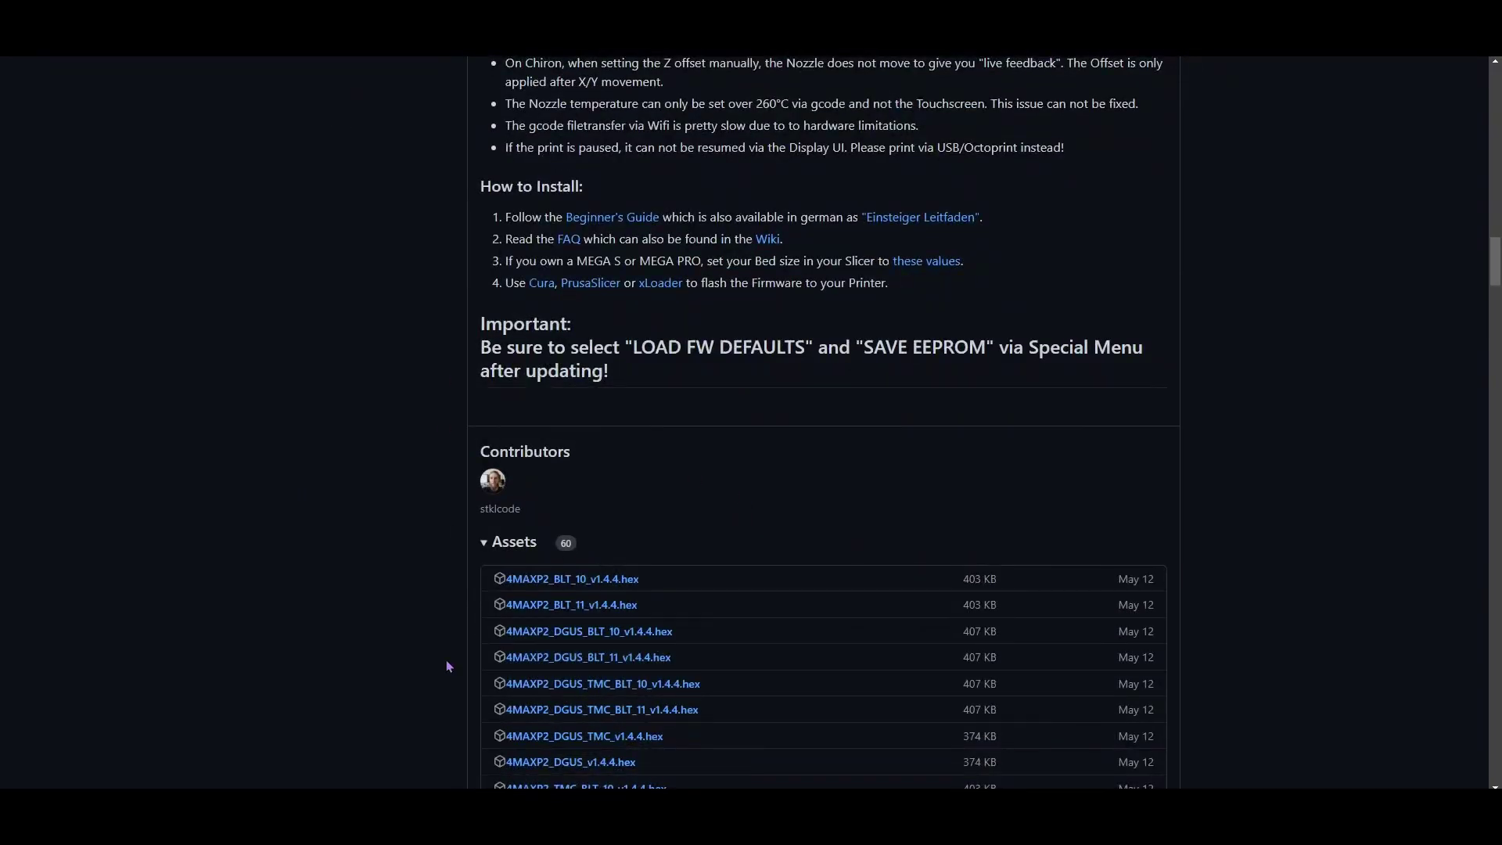
scroll(842, 513, "up", 4)
scroll(842, 514, "up", 20)
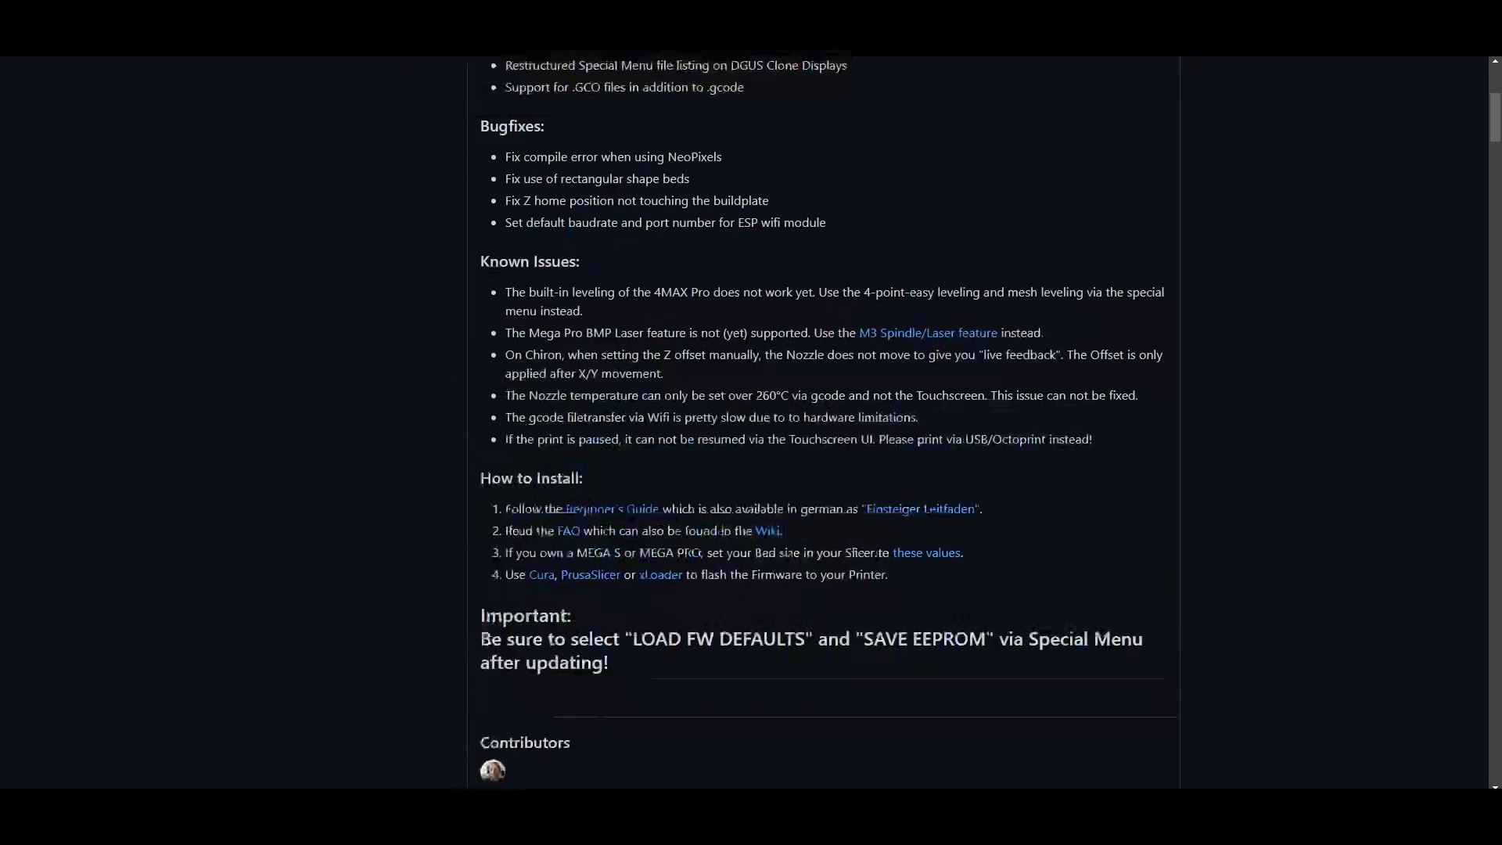
scroll(772, 606, "up", 3)
scroll(880, 424, "down", 8)
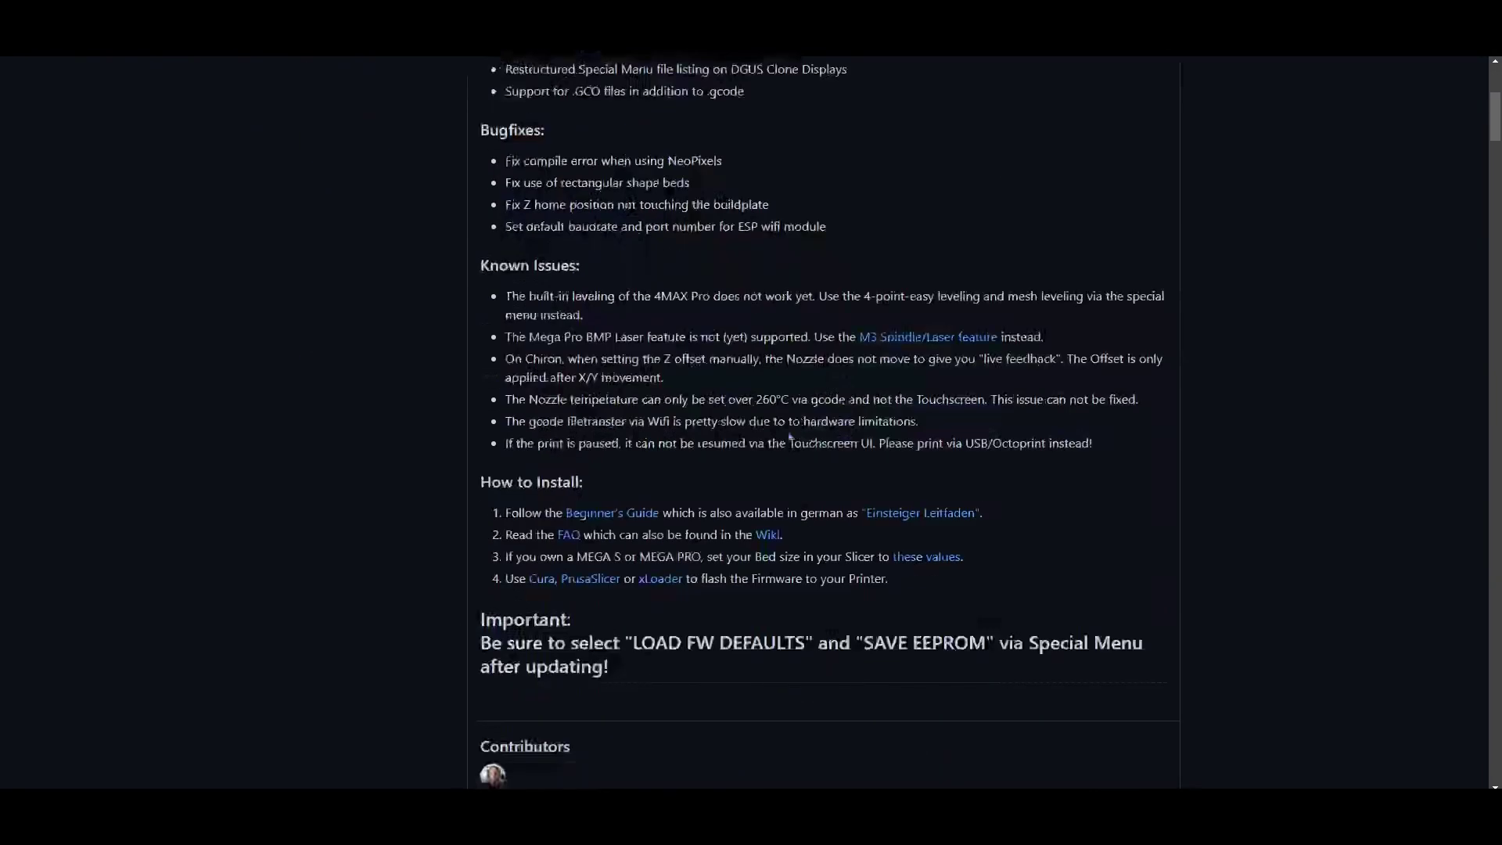
Expand the 1.5.0-beta.2 Assets to list its 60 .hex firmware files
left_click(519, 607)
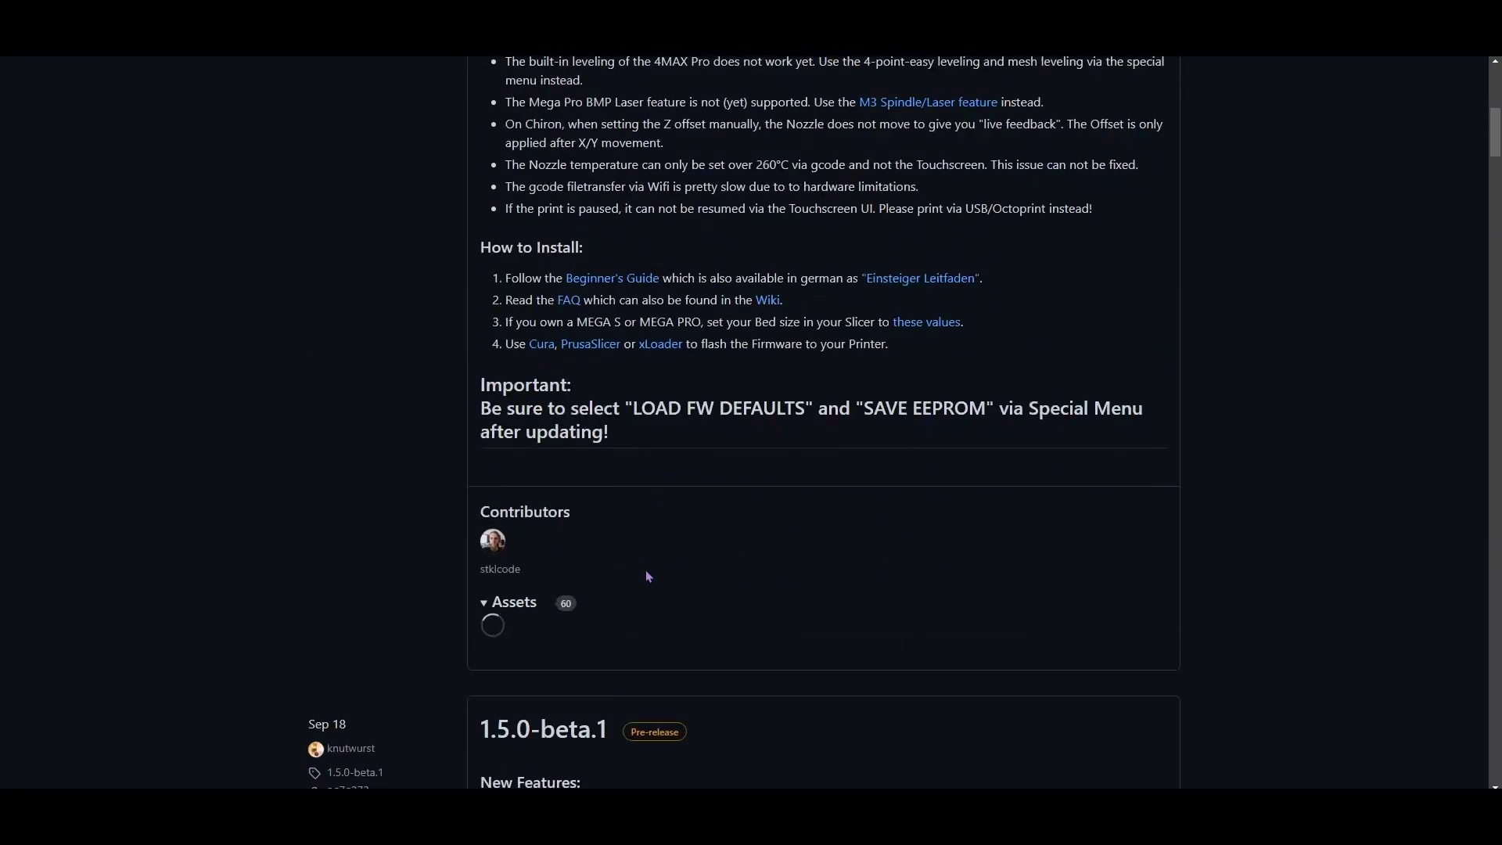
scroll(591, 496, "down", 2)
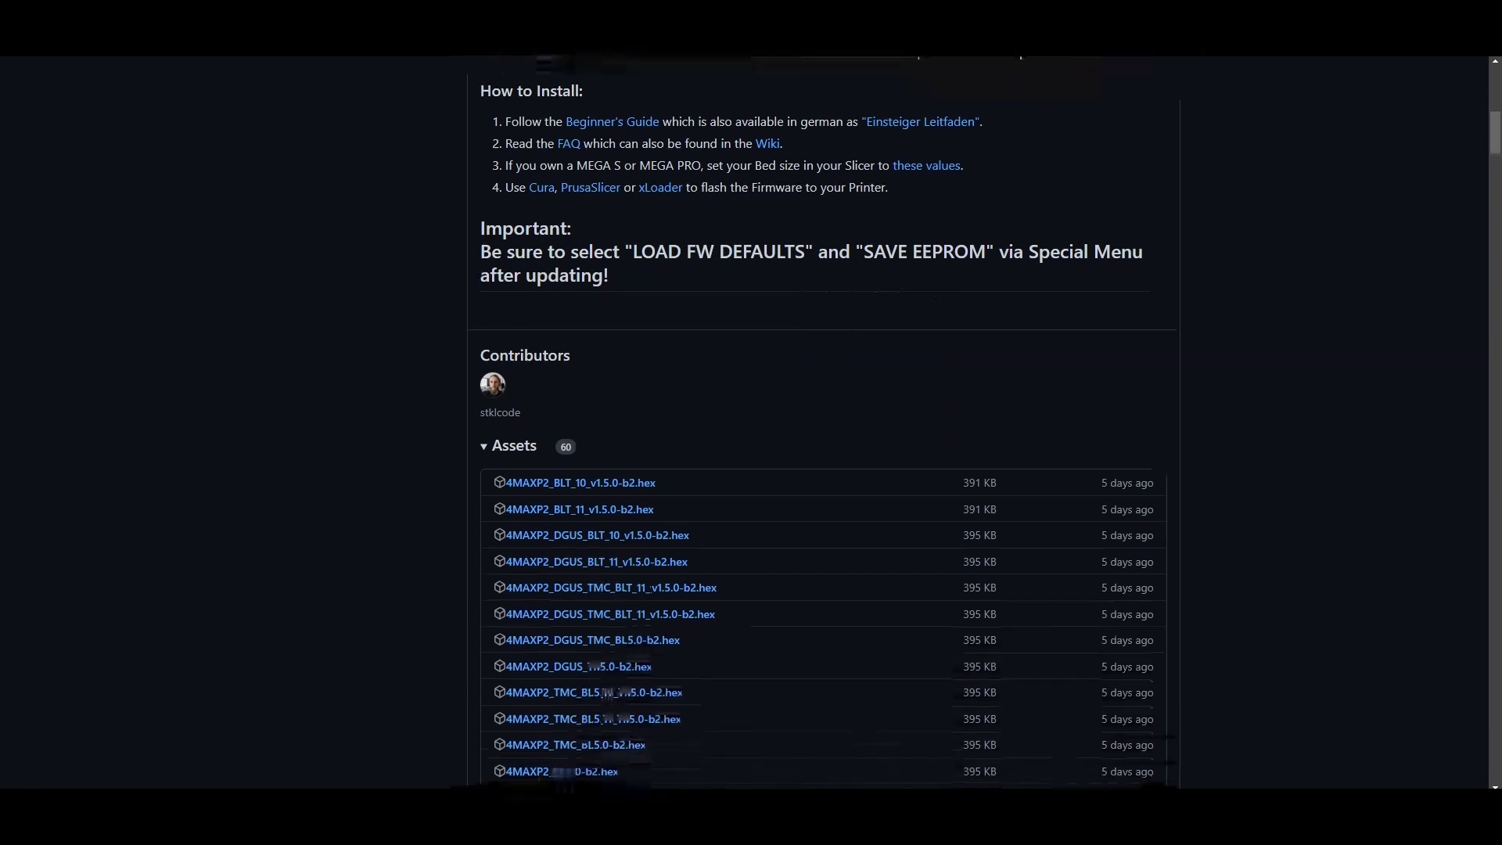
scroll(594, 494, "down", 5)
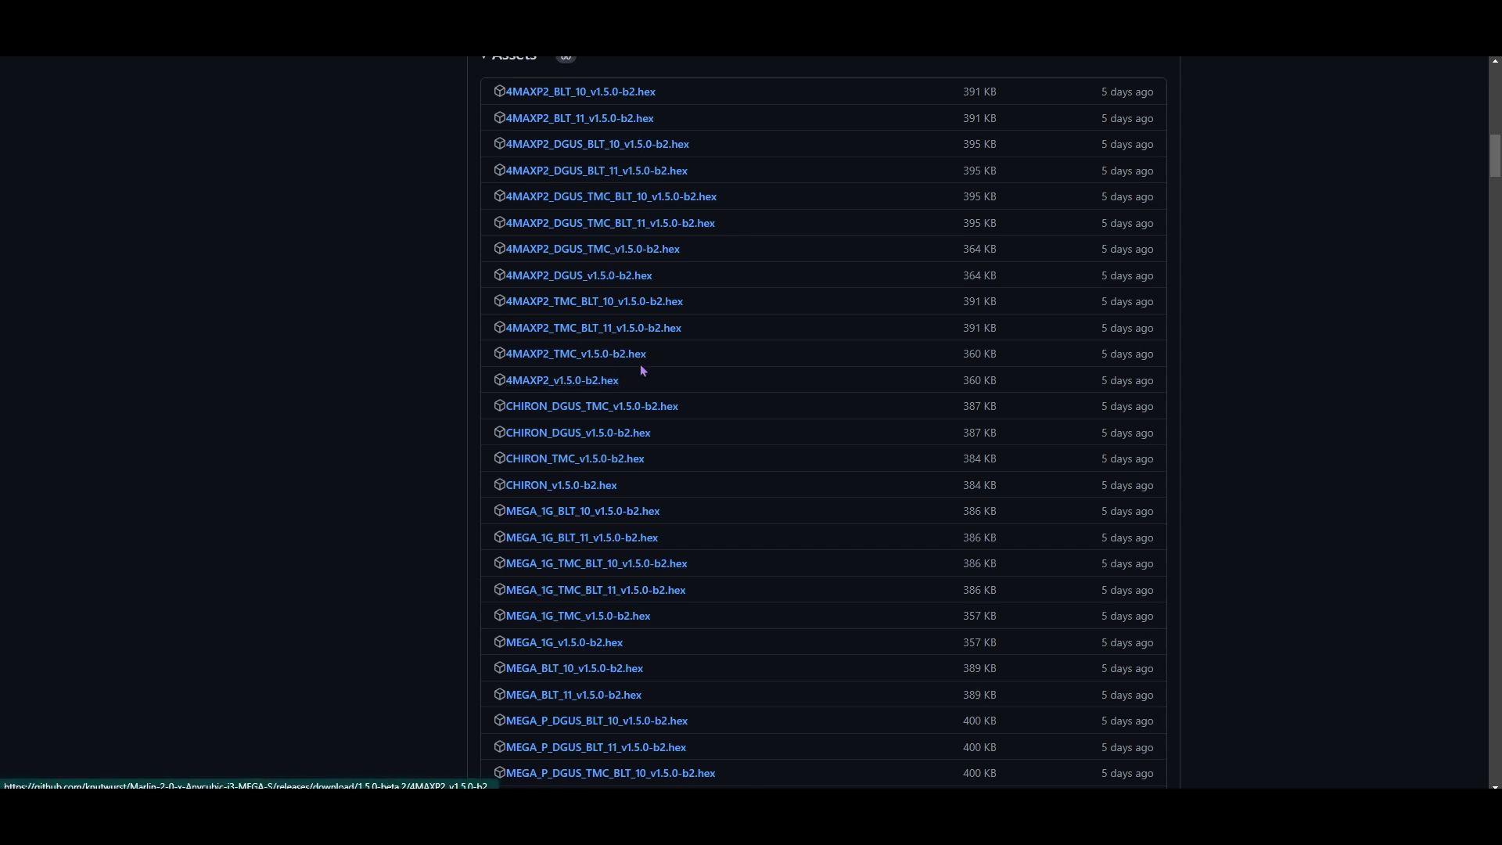
scroll(637, 364, "down", 3)
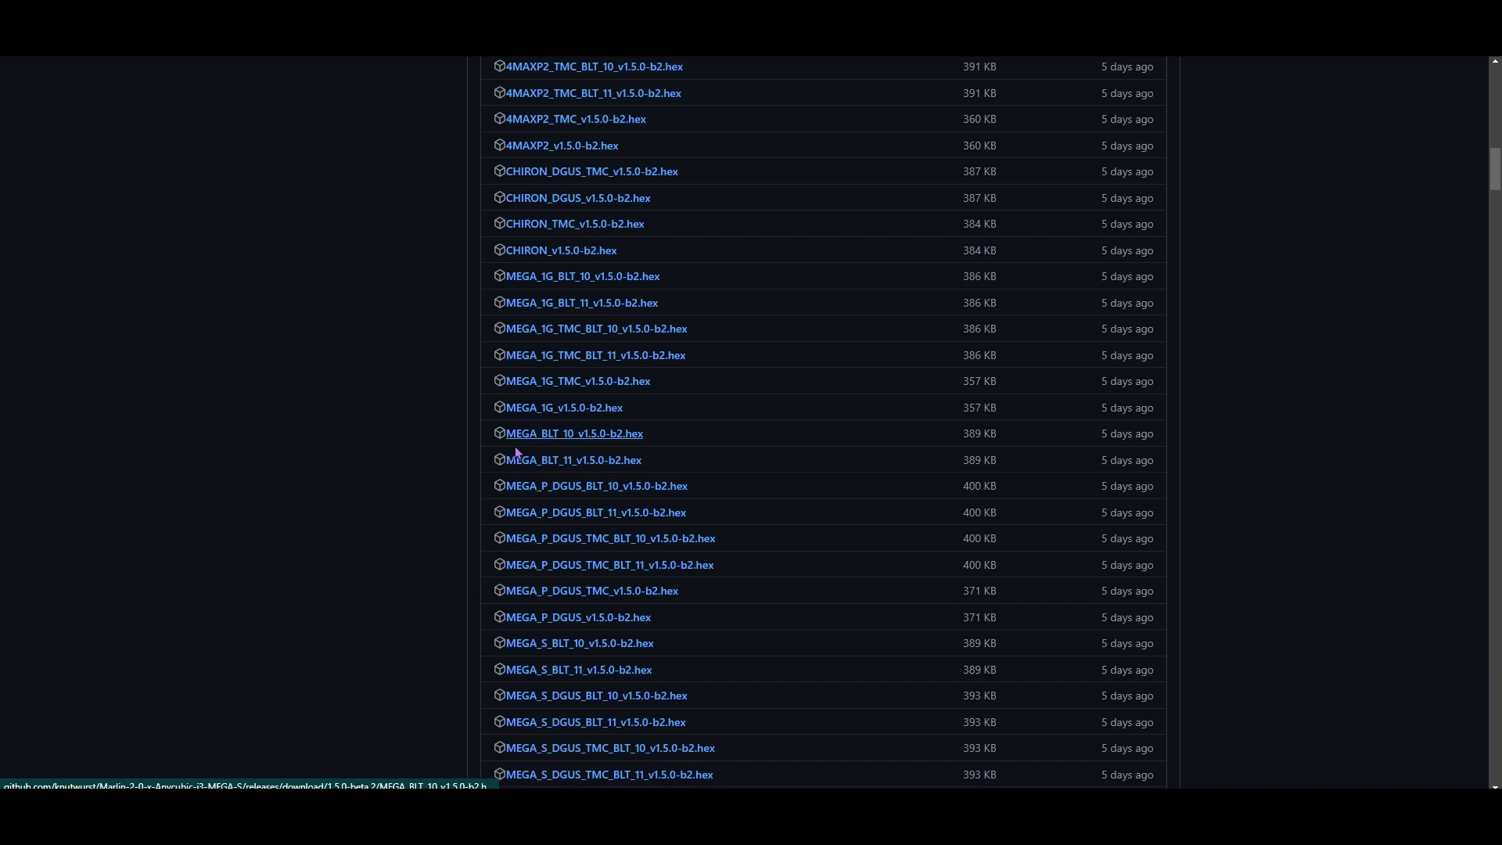
scroll(499, 644, "down", 1)
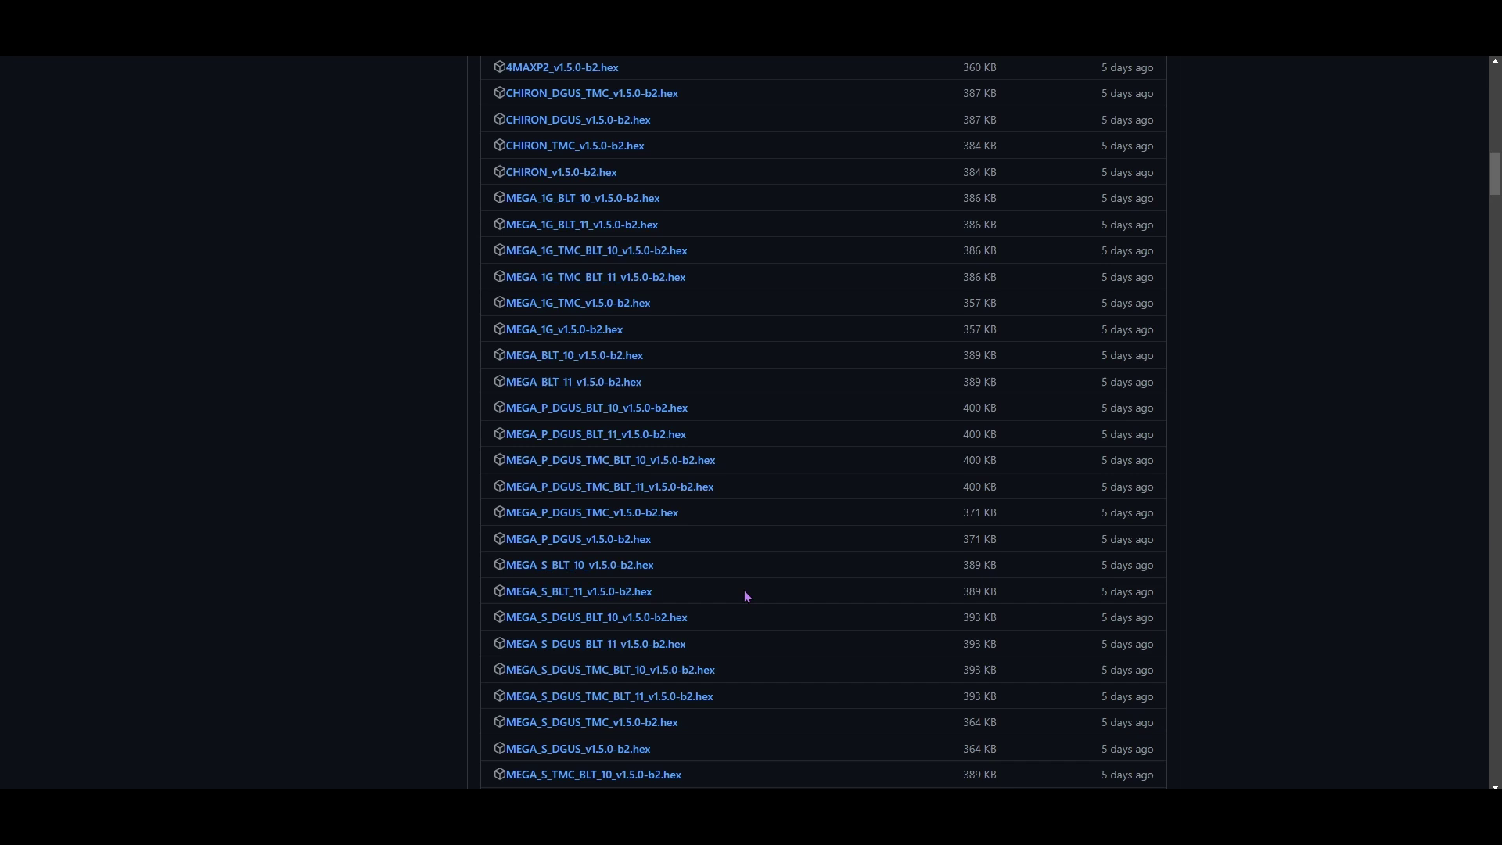
scroll(746, 597, "down", 1)
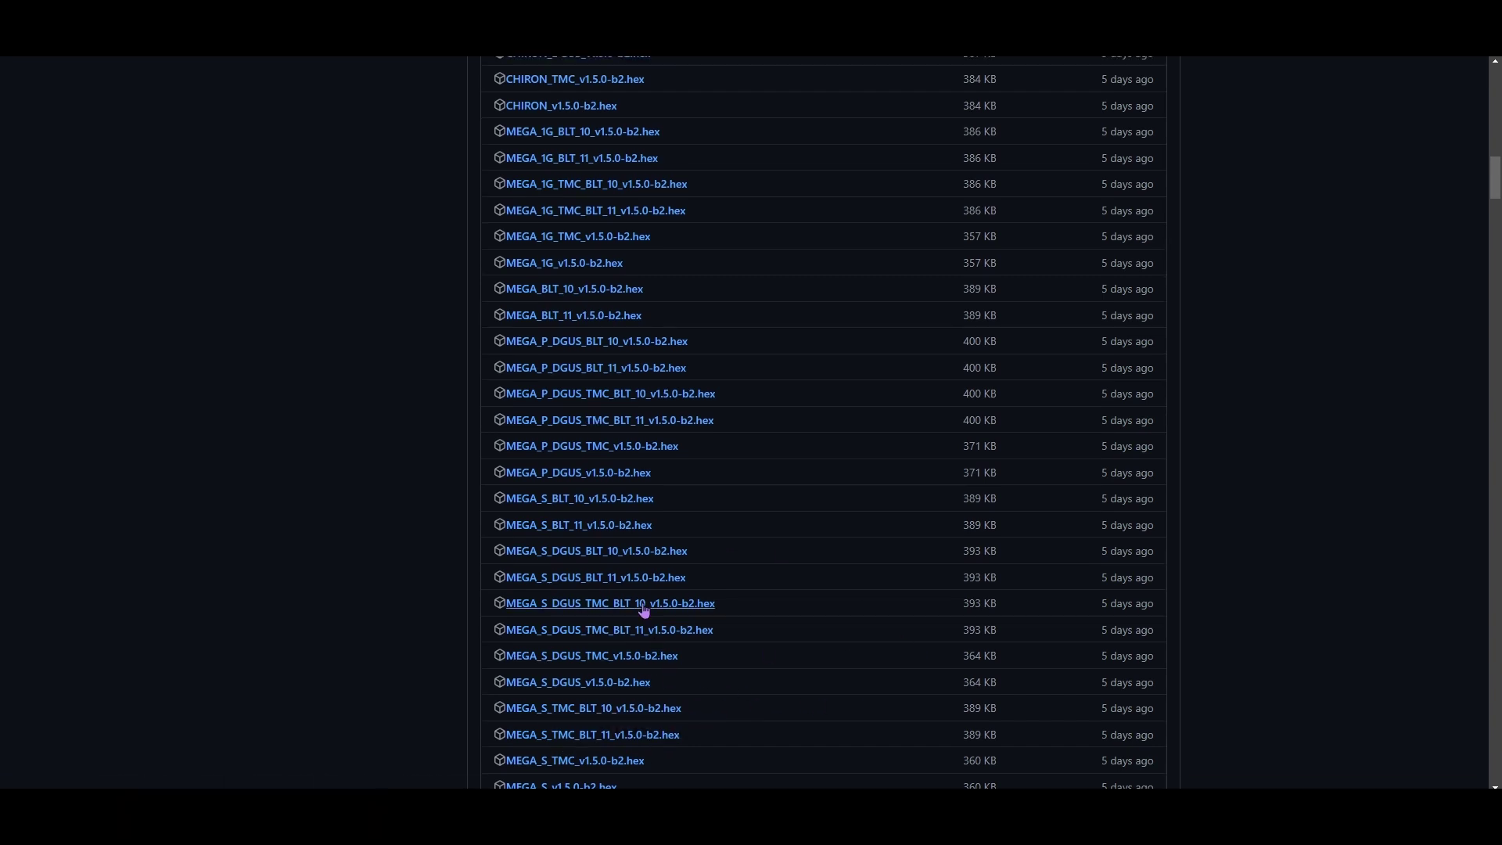
scroll(655, 584, "up", 7)
scroll(618, 289, "down", 6)
scroll(630, 506, "down", 9)
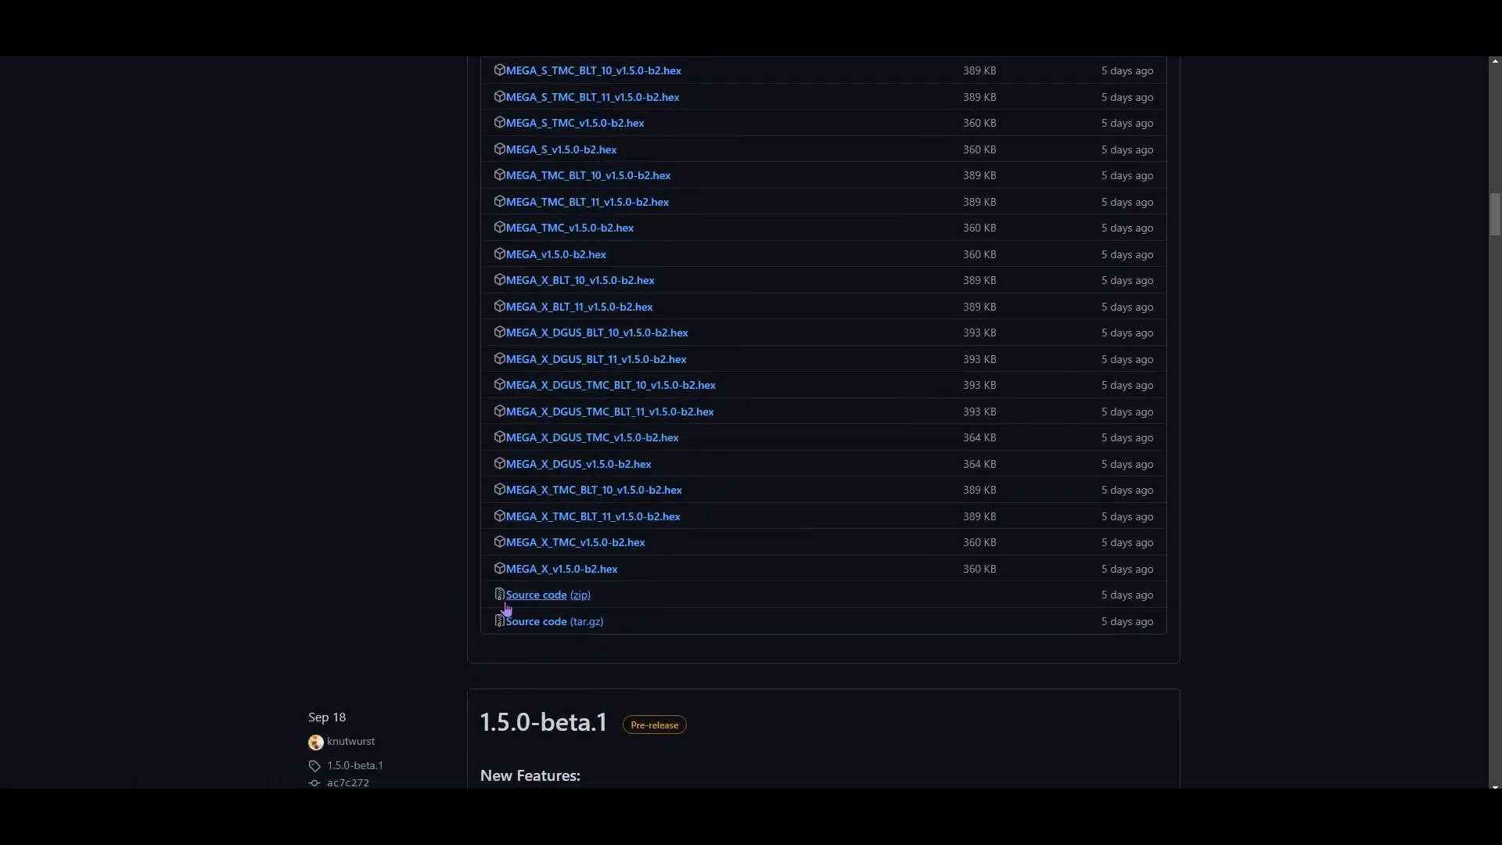
scroll(646, 613, "up", 2)
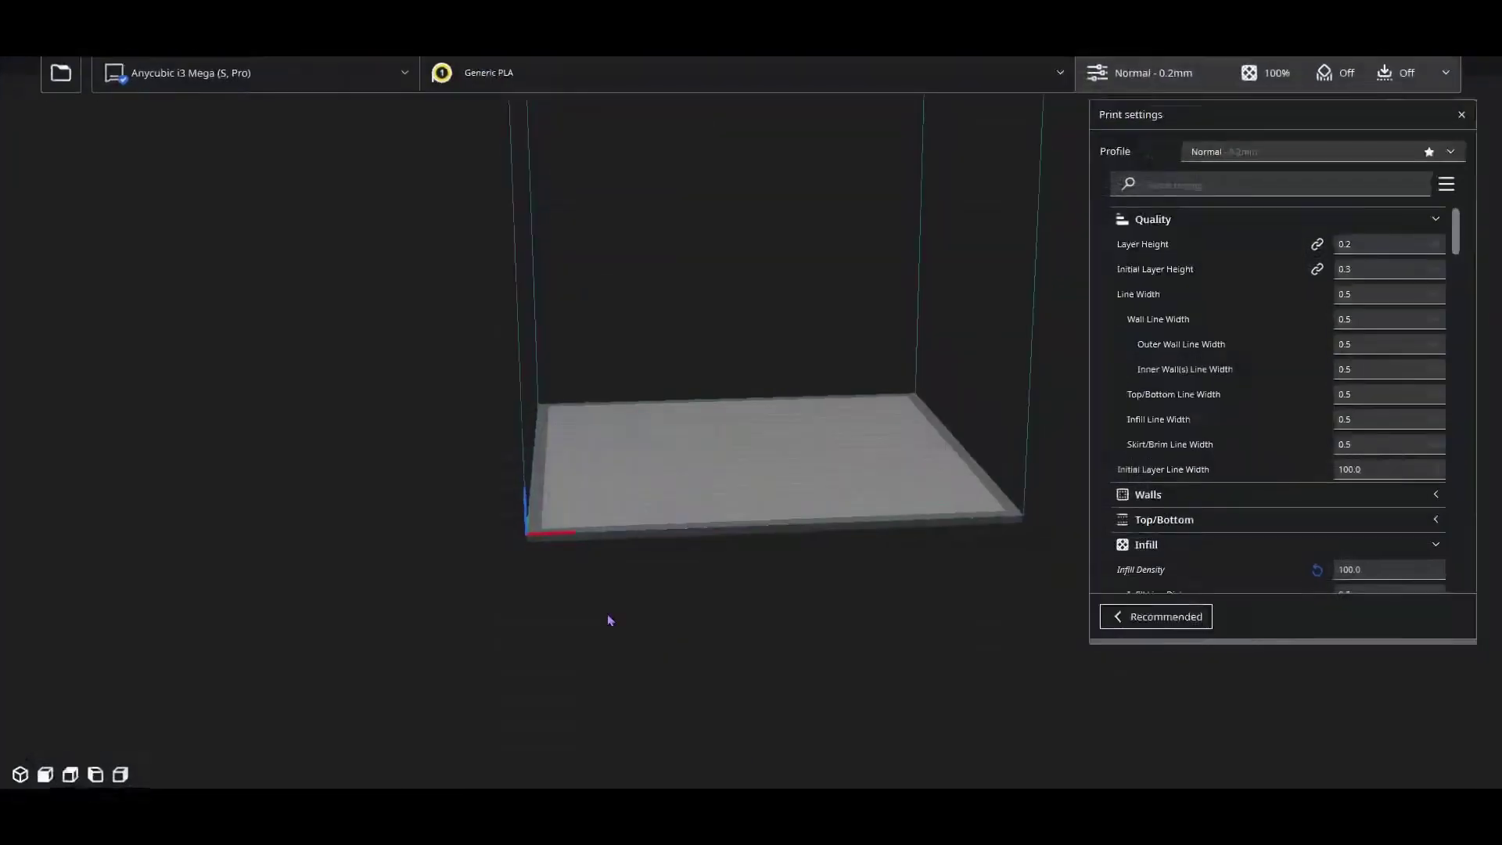
Check Update Firmware for the Anycubic i3 Mega in Cura's Manage printers preferences, then close it
left_click(164, 68)
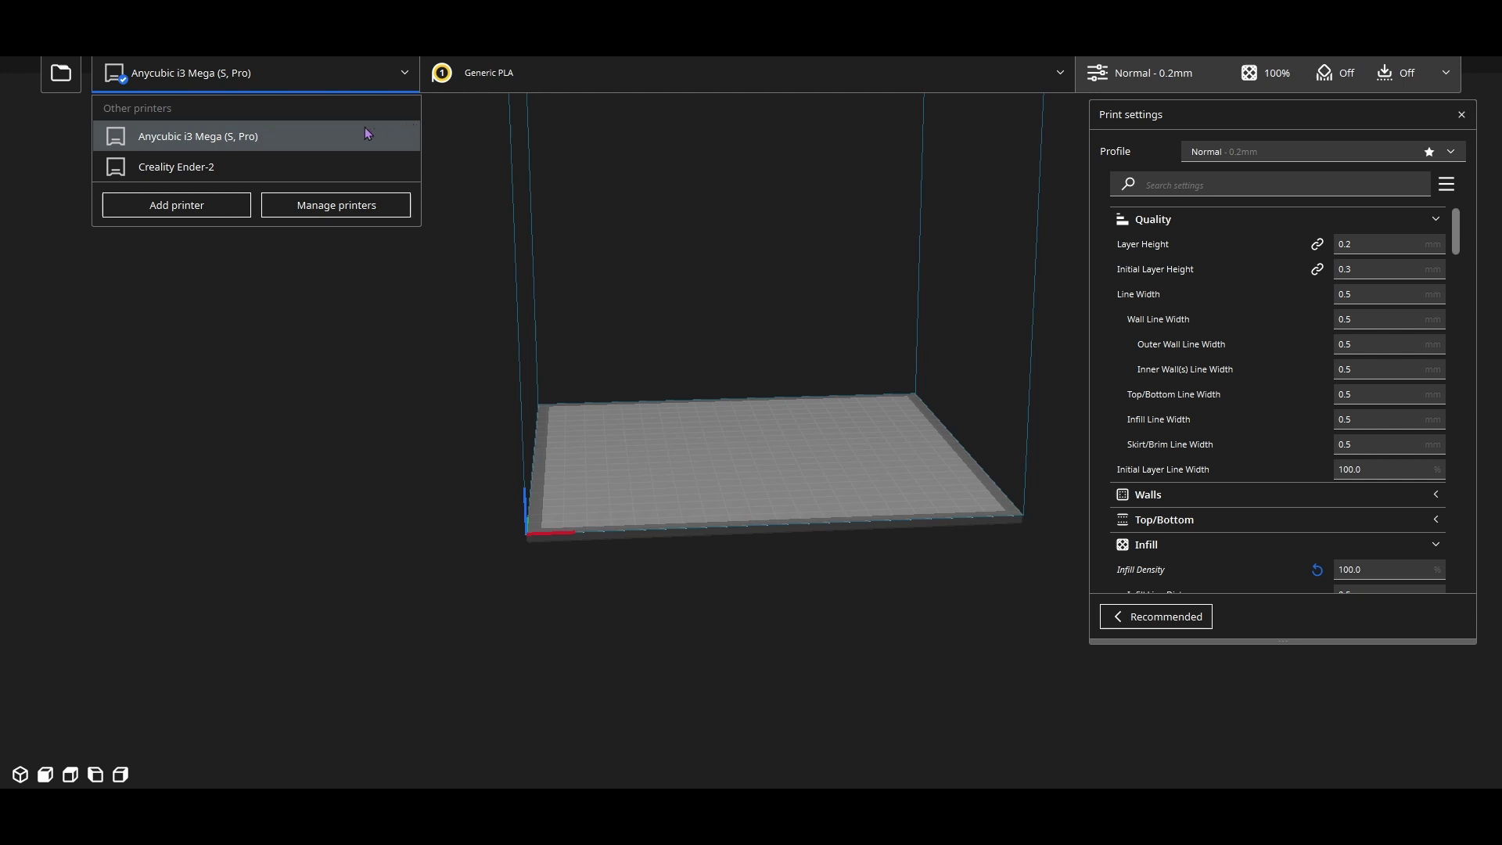
left_click(293, 139)
left_click(211, 75)
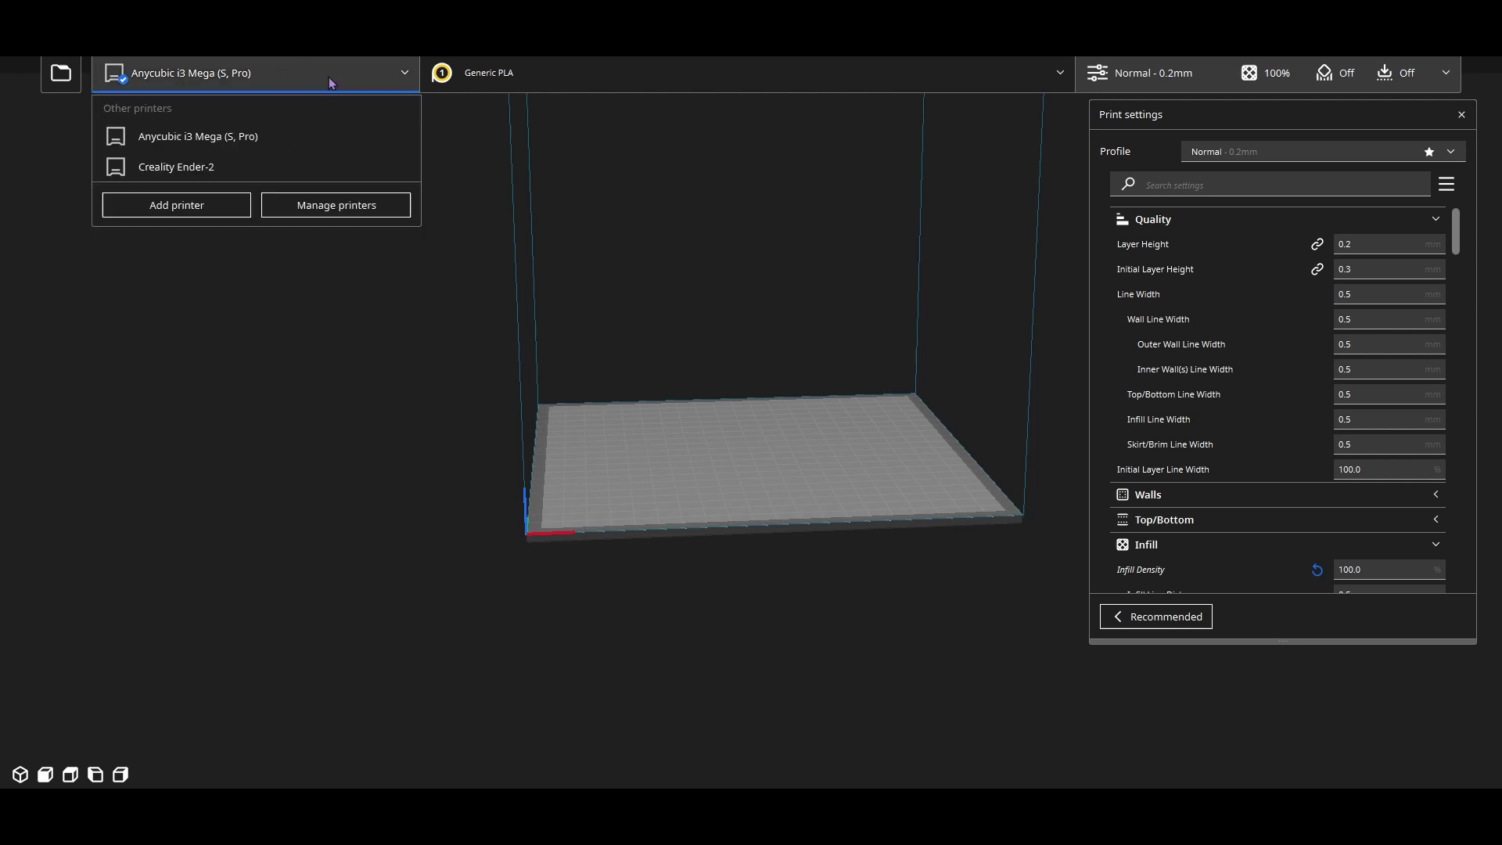
left_click(332, 210)
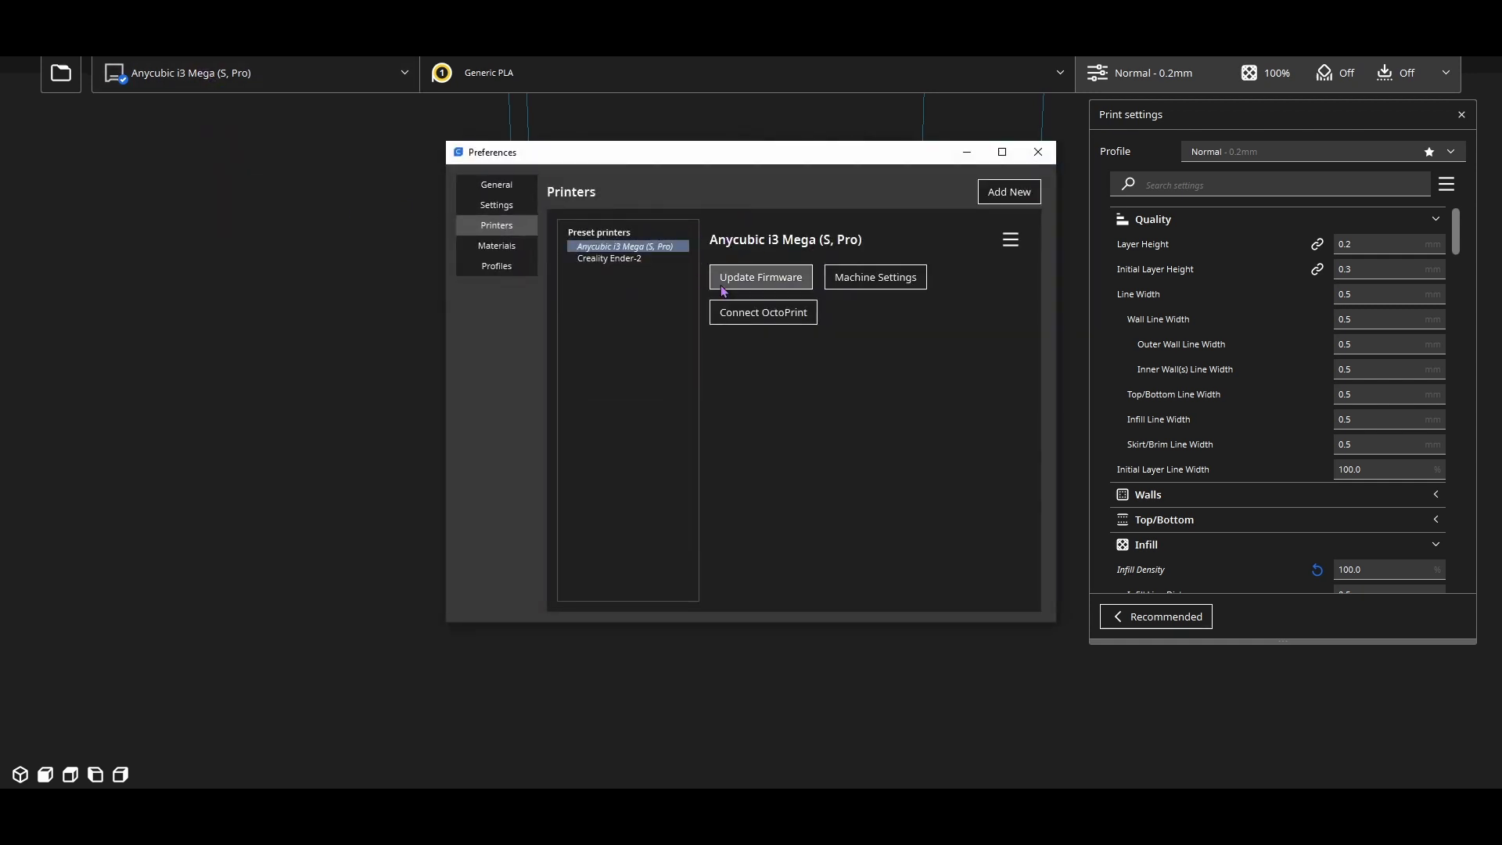
left_click(767, 284)
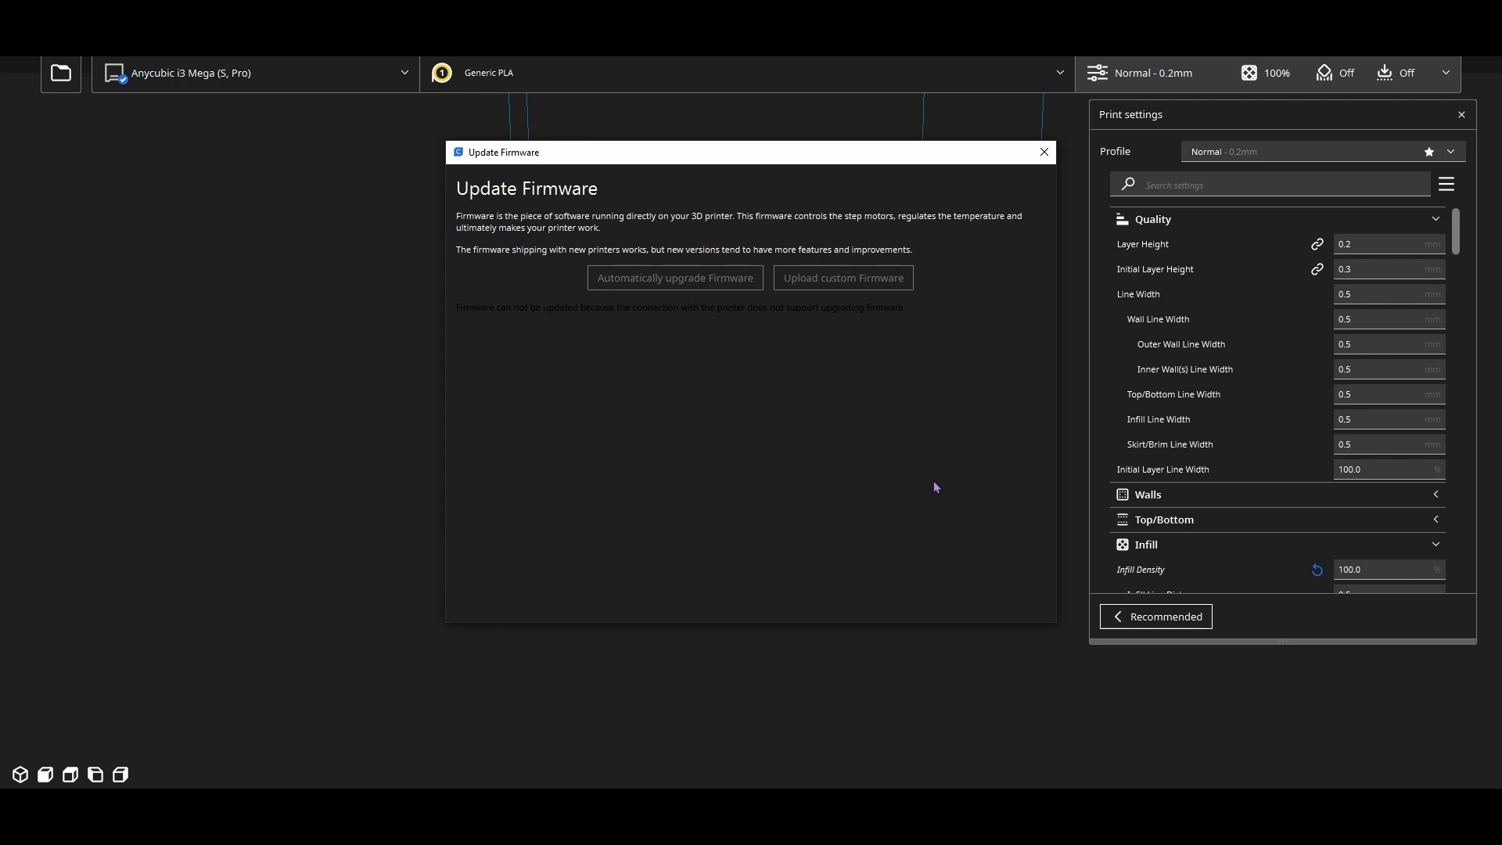
left_click(1044, 152)
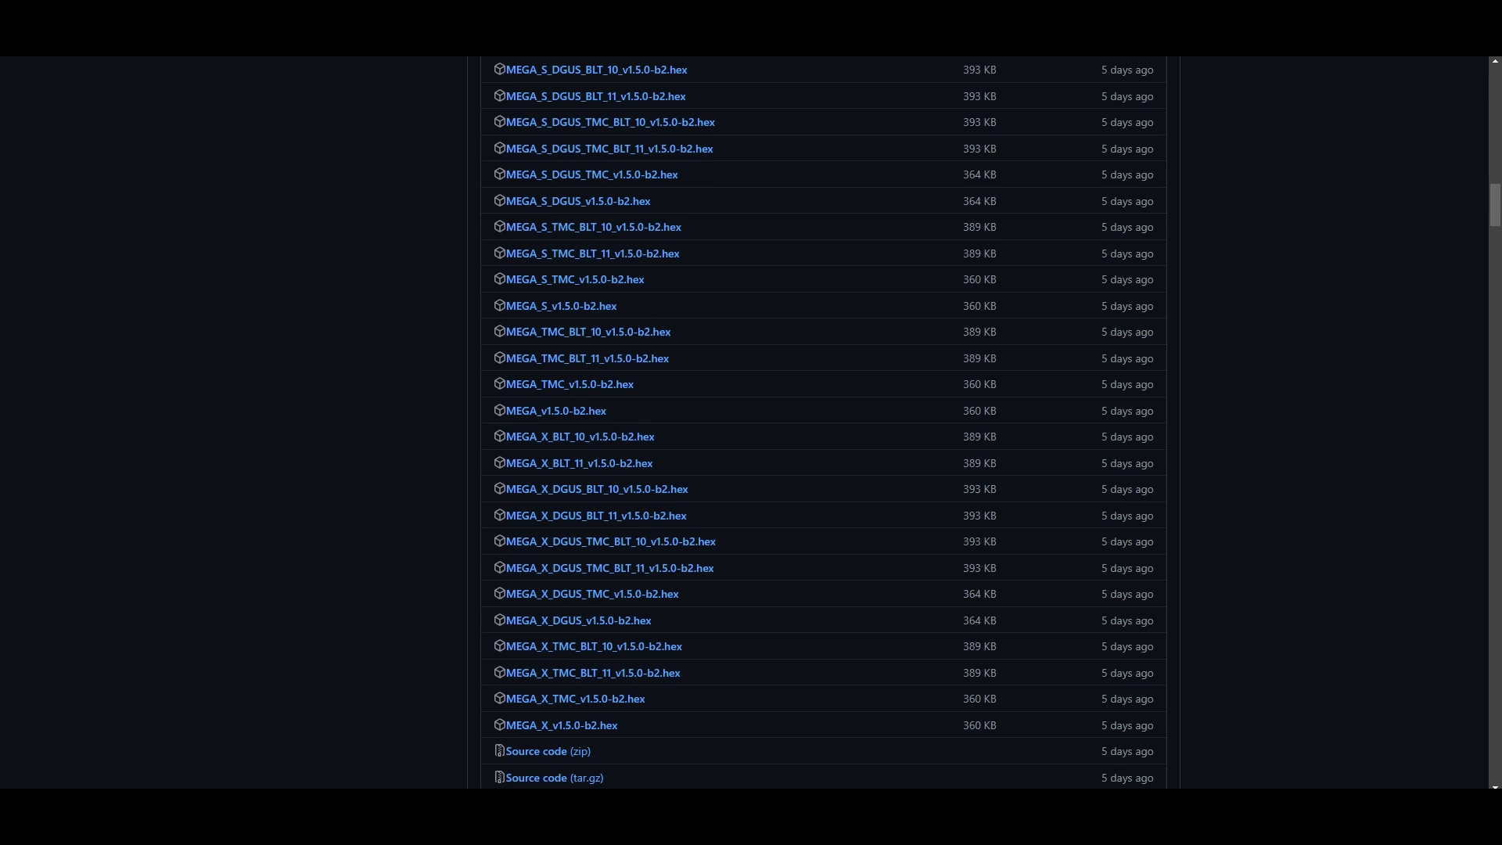
In OctoPrint settings, select the Firmware Updater plugin and open its configuration dialog
left_click(131, 55)
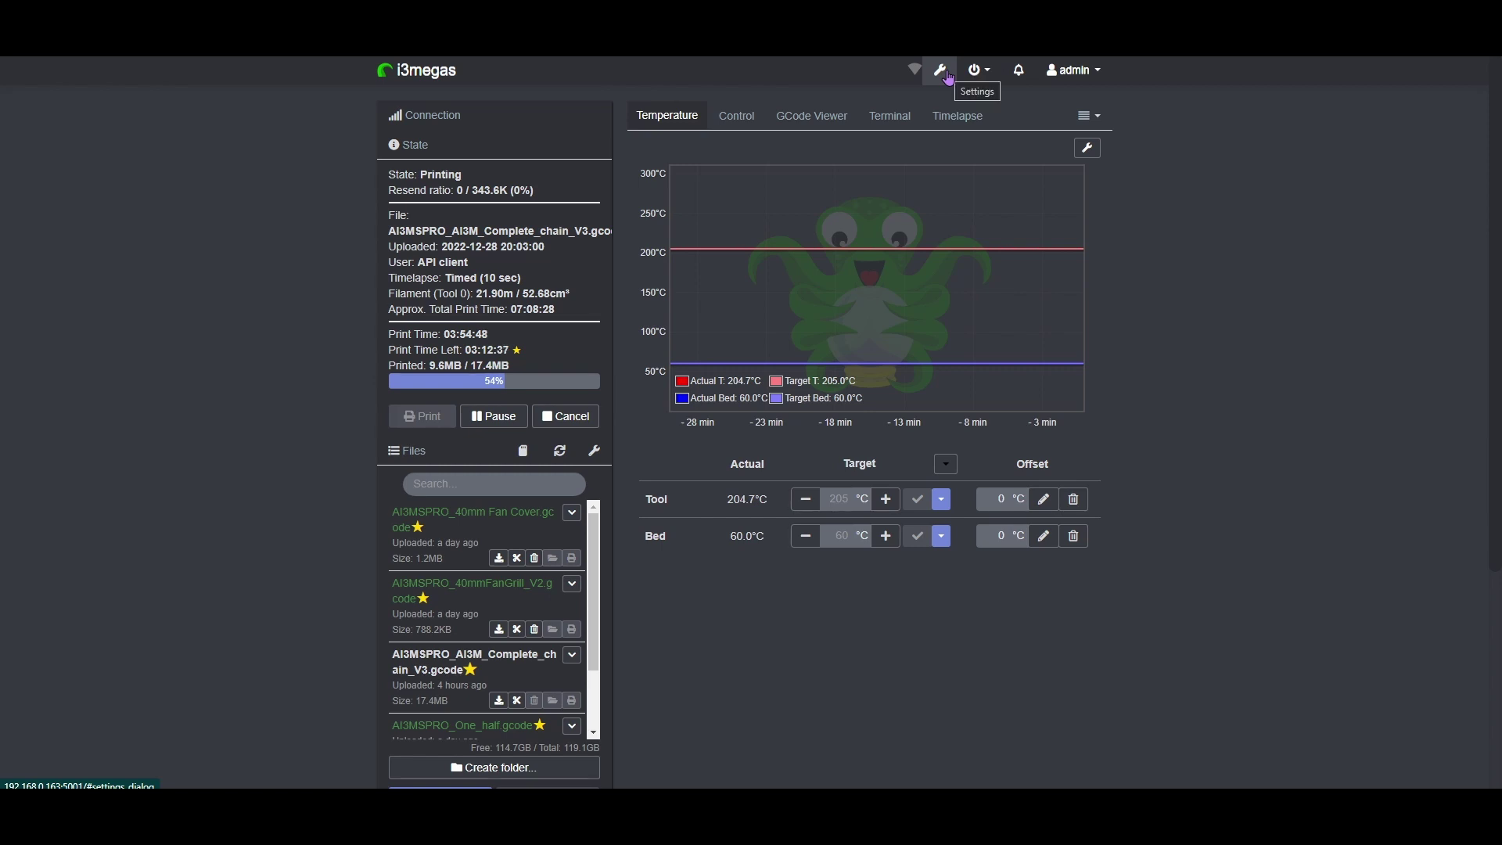
left_click(941, 72)
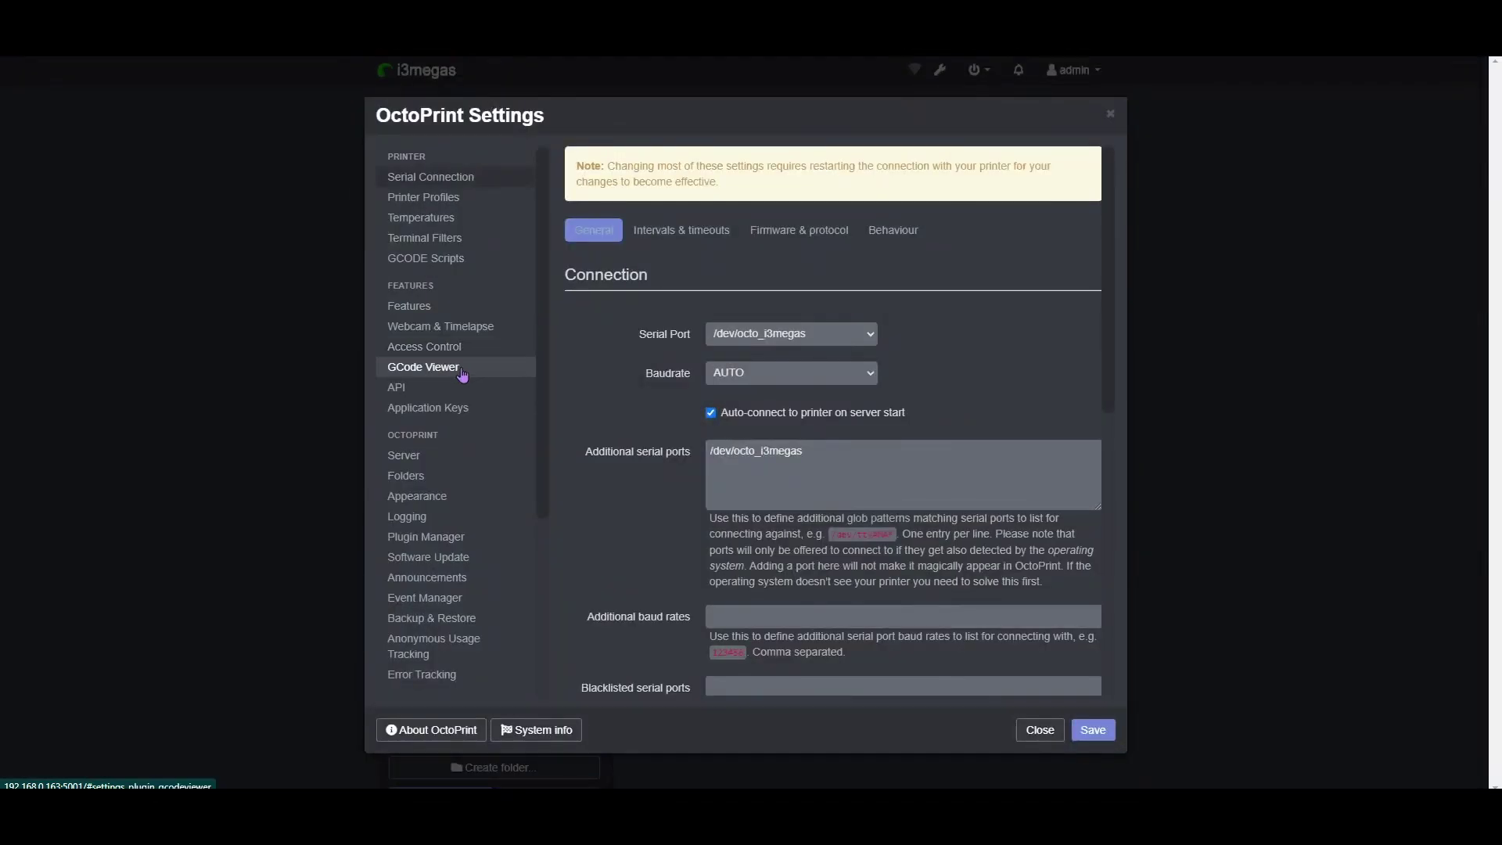
scroll(462, 375, "down", 4)
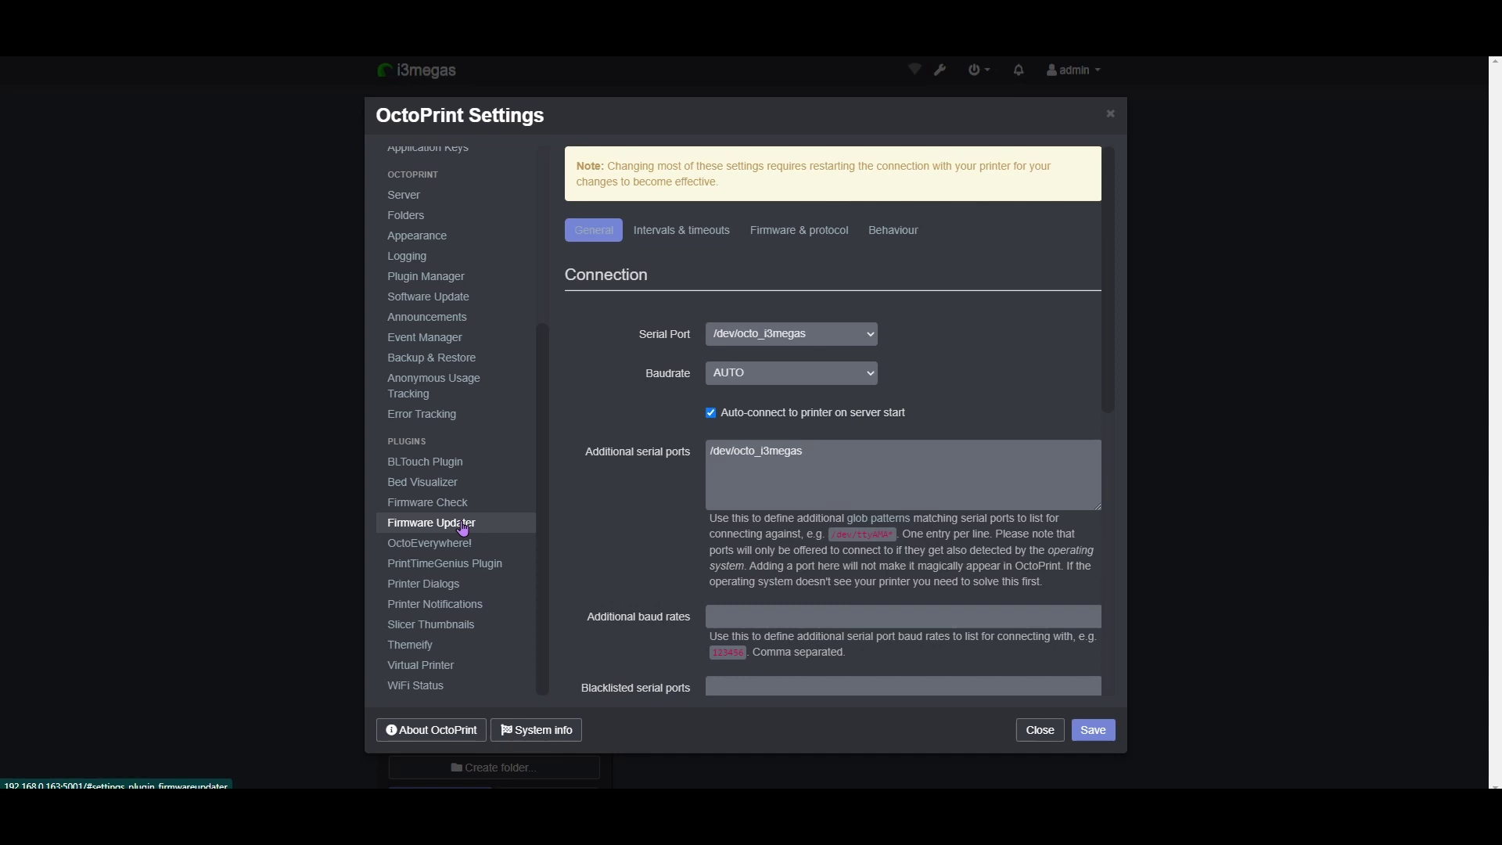
left_click(405, 531)
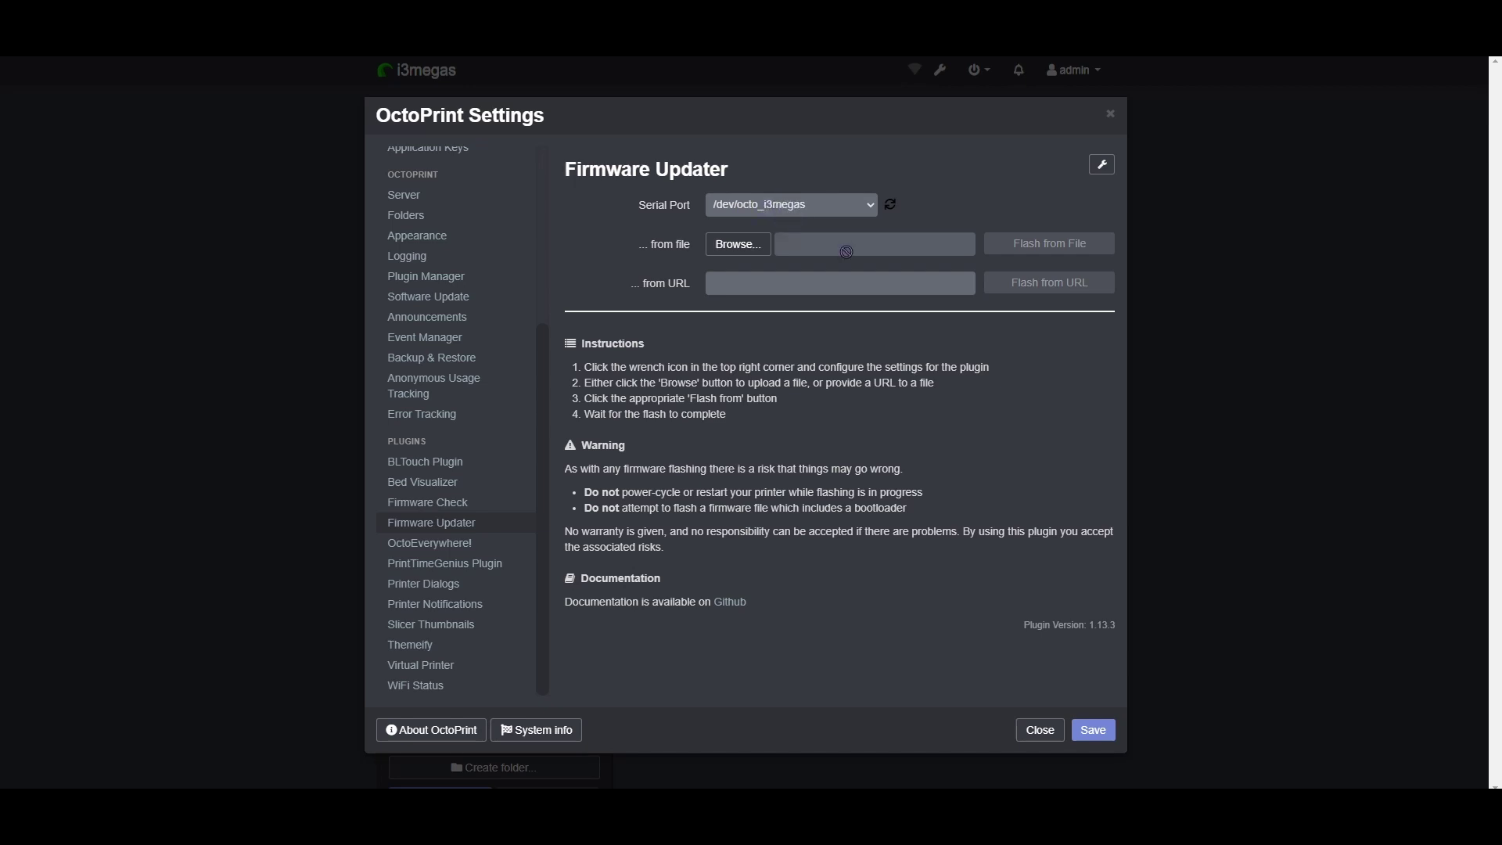
left_click(1102, 164)
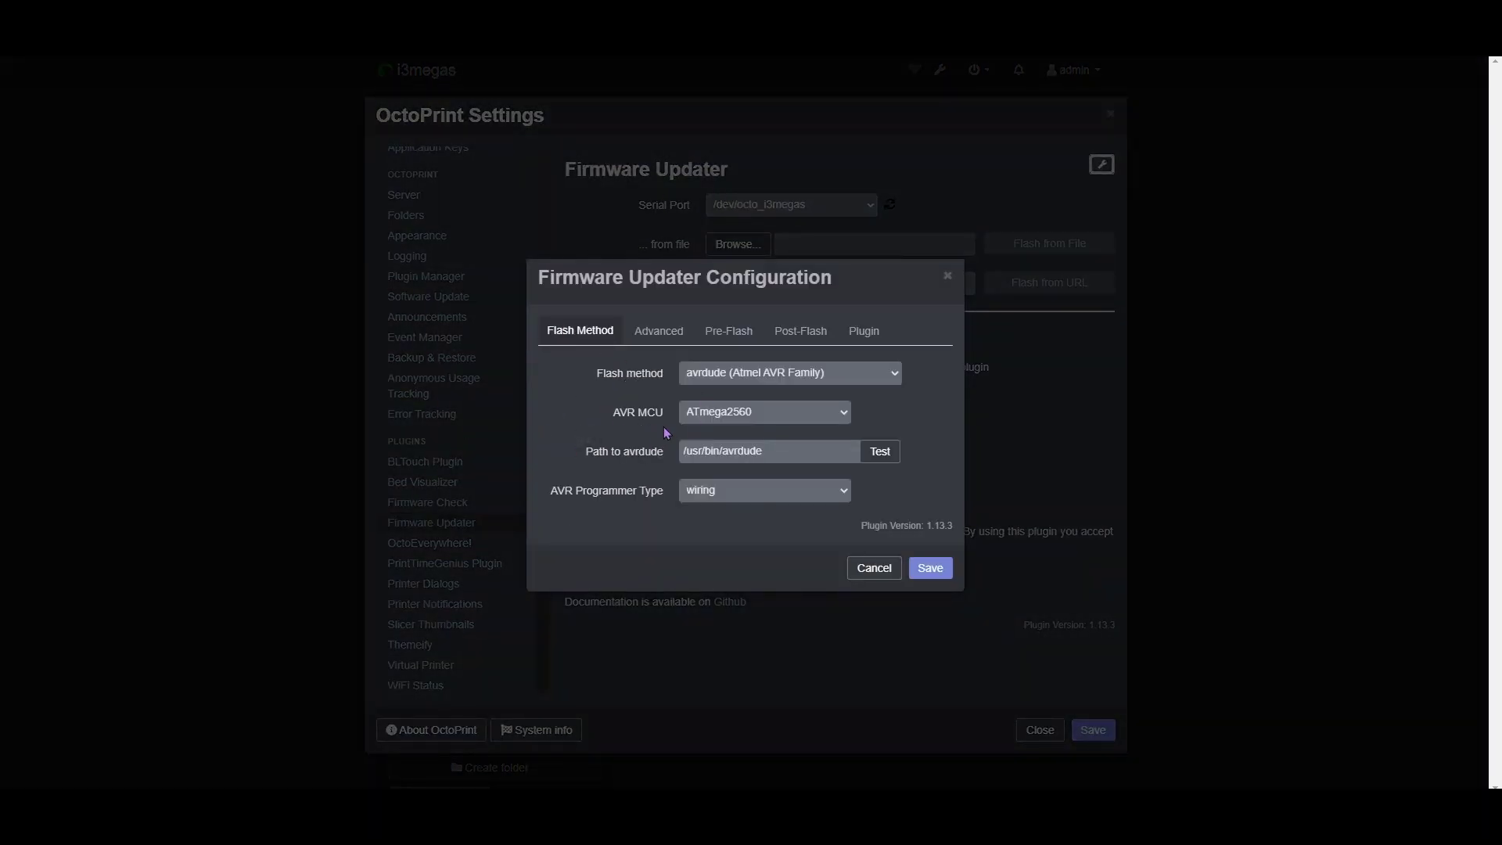
Keep avrdude as the flash method and ATmega2560 as the AVR MCU
left_click(861, 379)
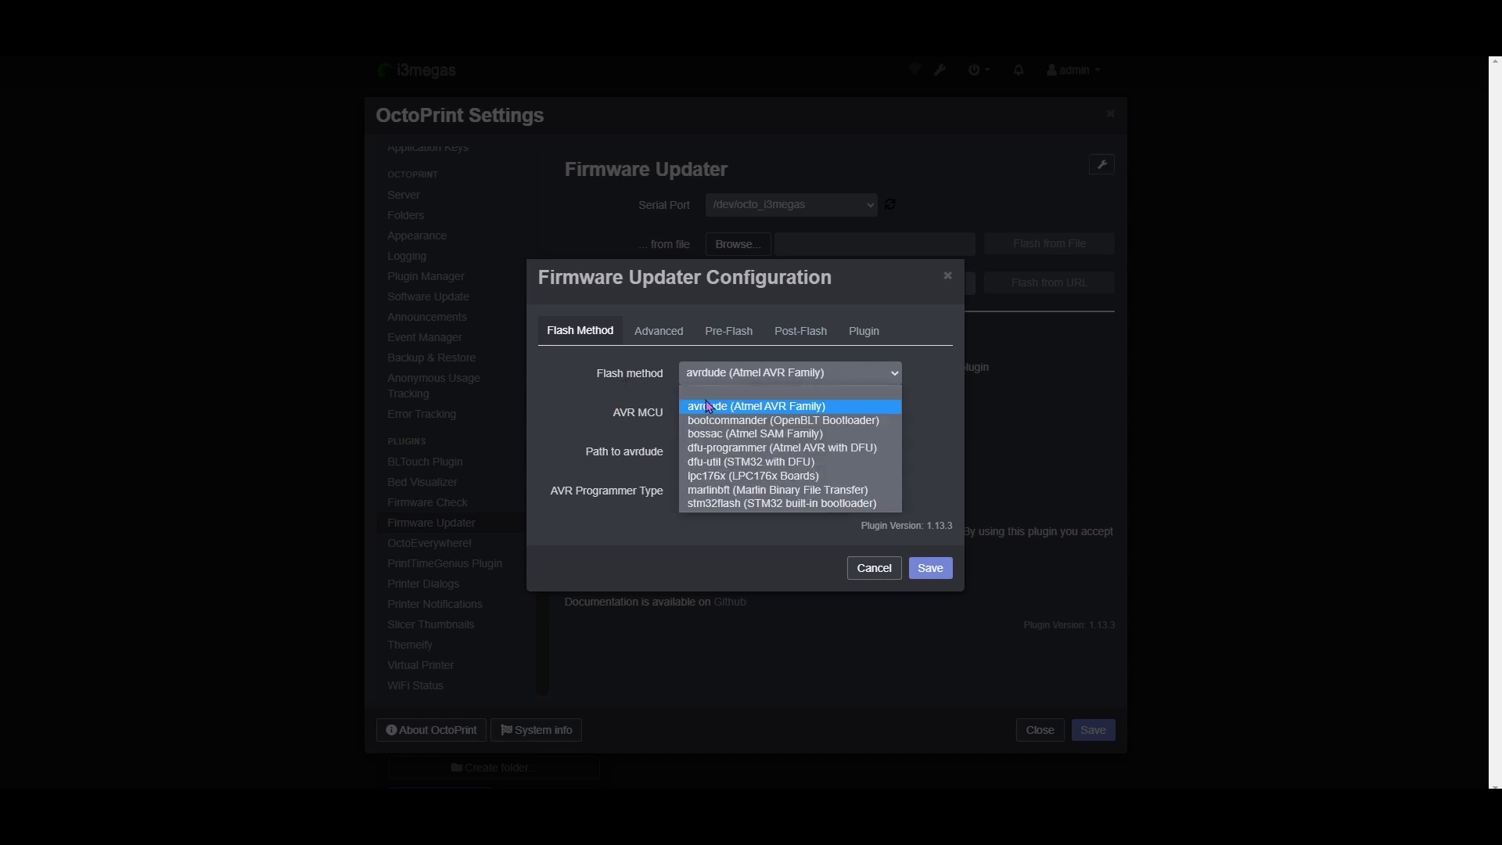
left_click(714, 410)
left_click_drag(670, 413, 614, 412)
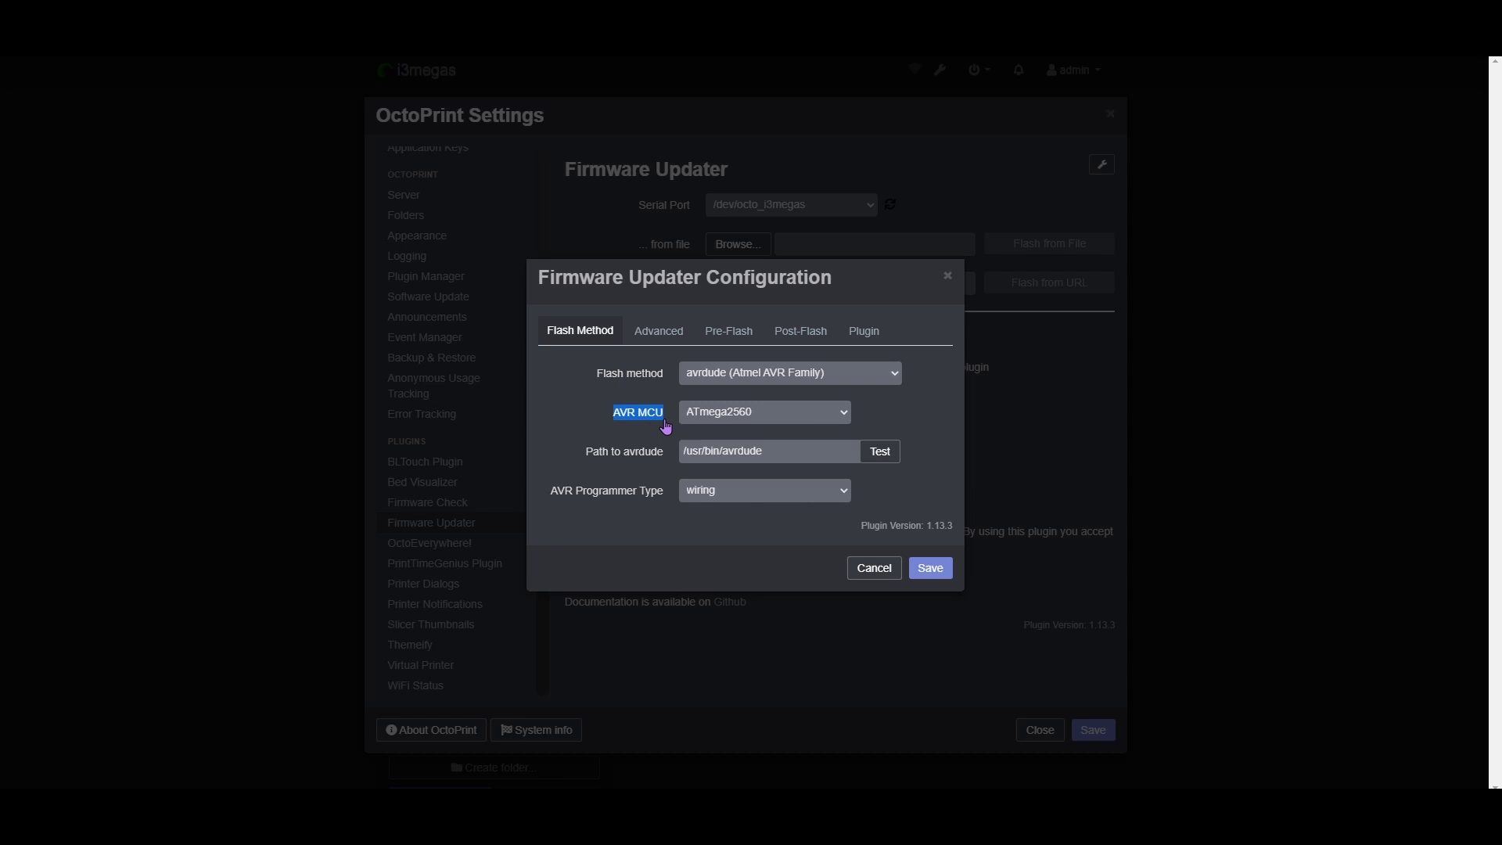
left_click(754, 411)
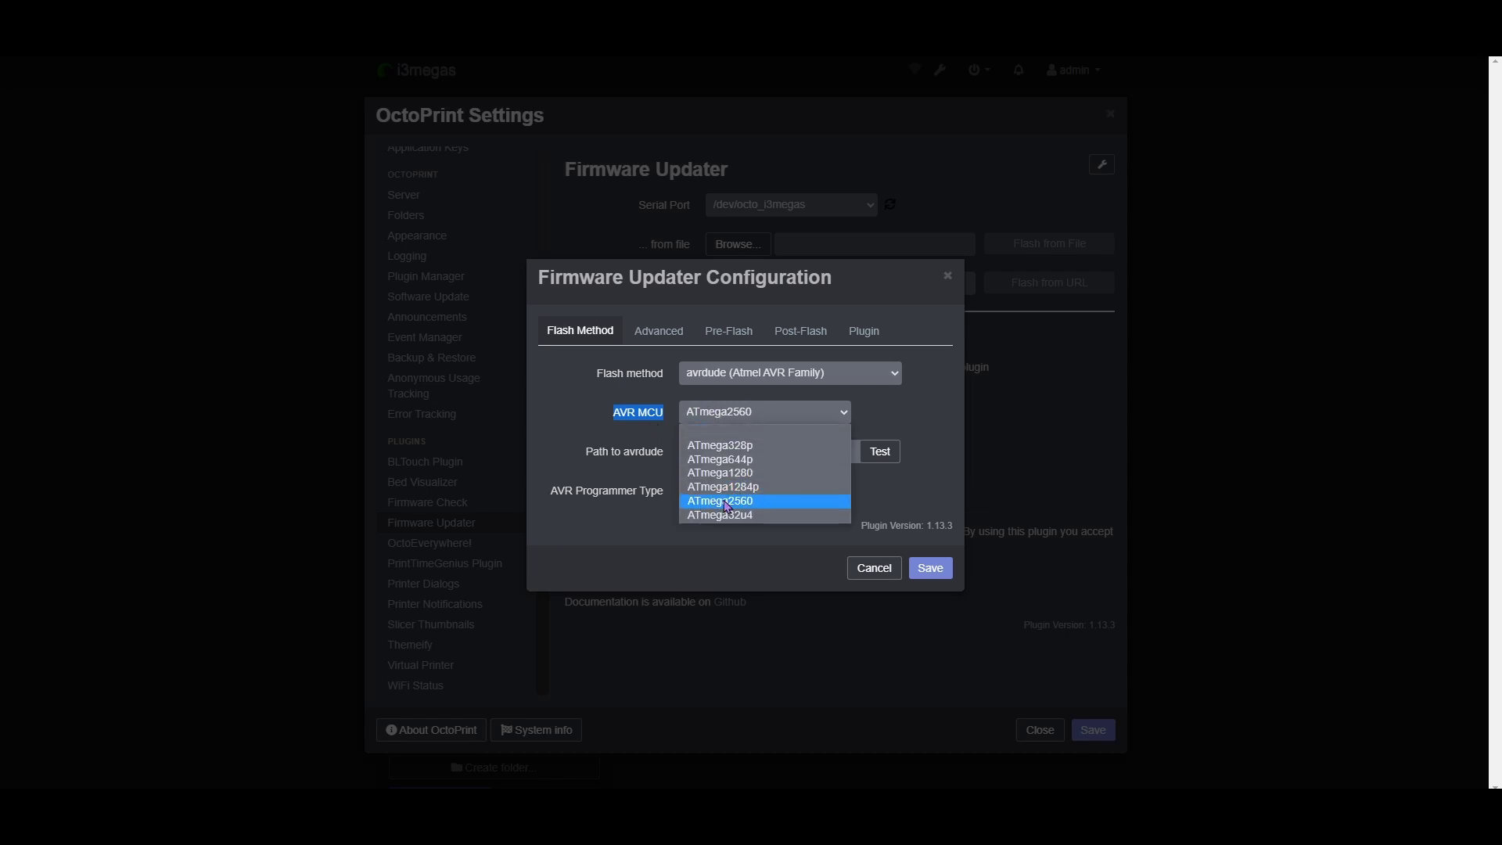
left_click(727, 505)
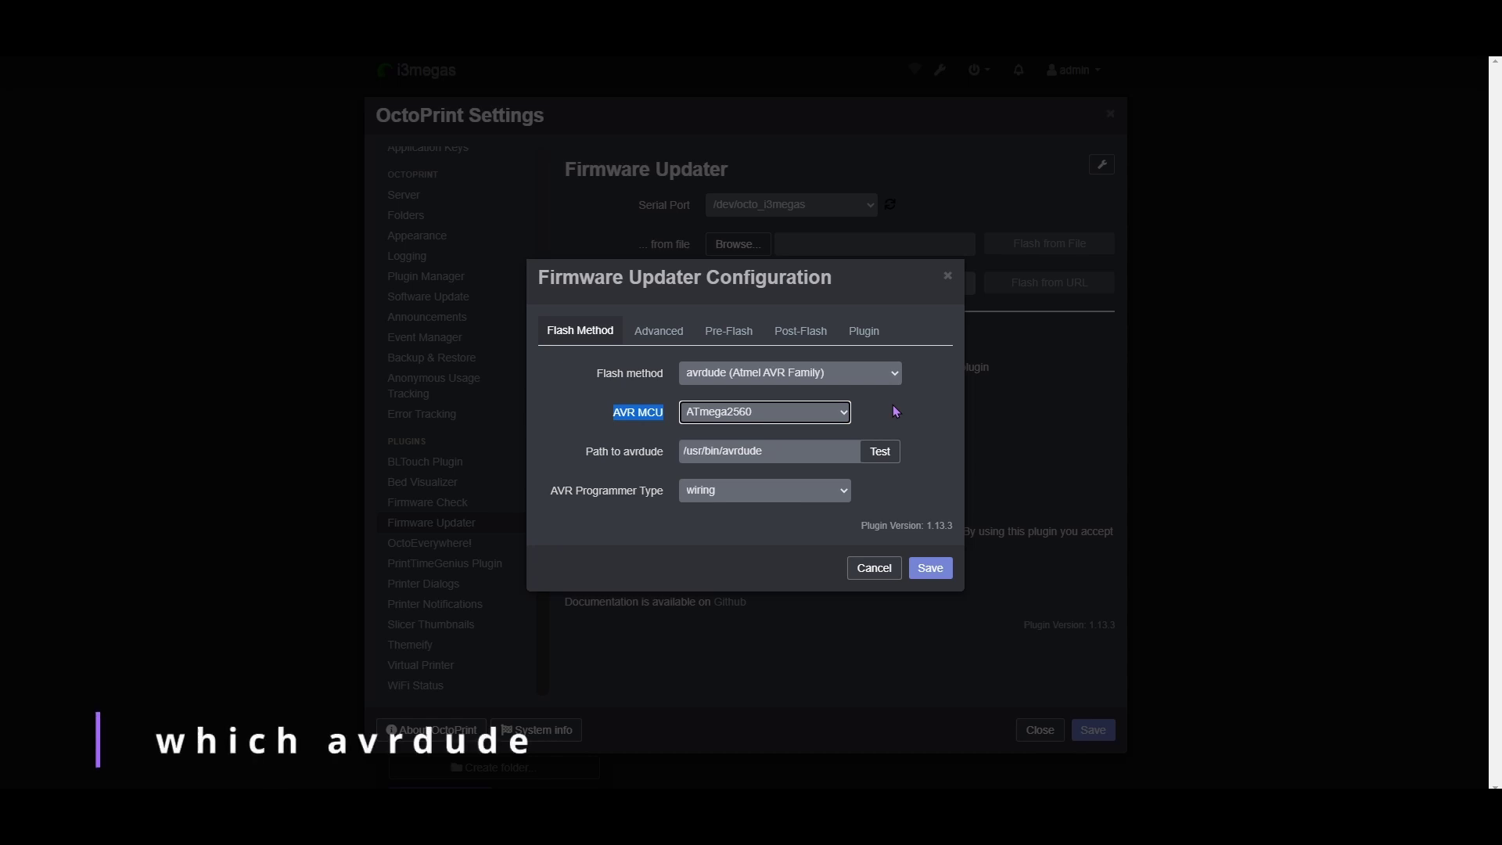
Confirm the /usr/bin/avrdude path and wiring programmer type, then close the configuration
left_click_drag(774, 458, 680, 458)
left_click(774, 457)
left_click_drag(774, 458, 642, 462)
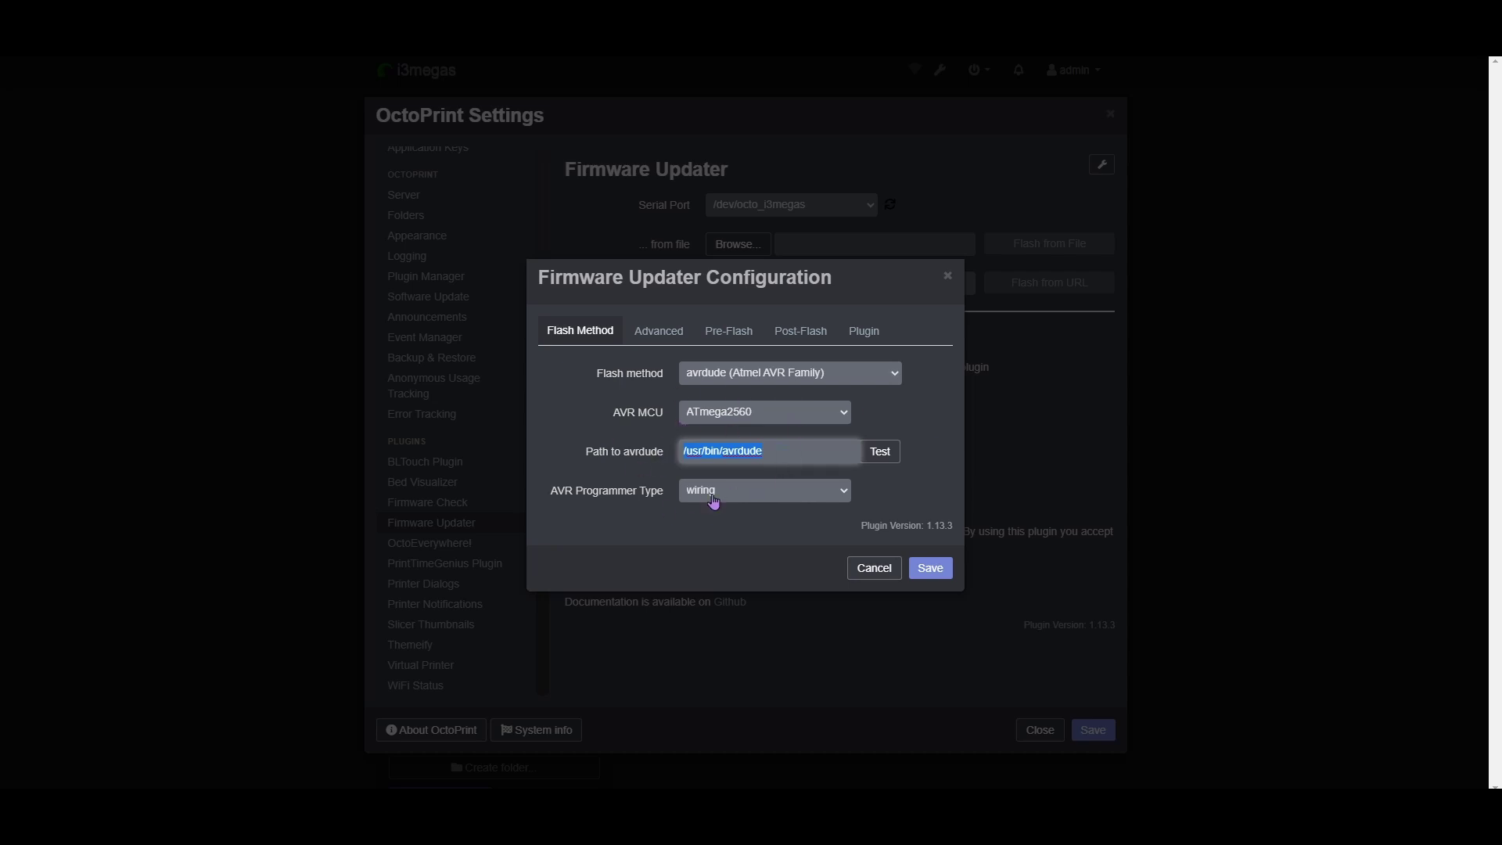
left_click(577, 495)
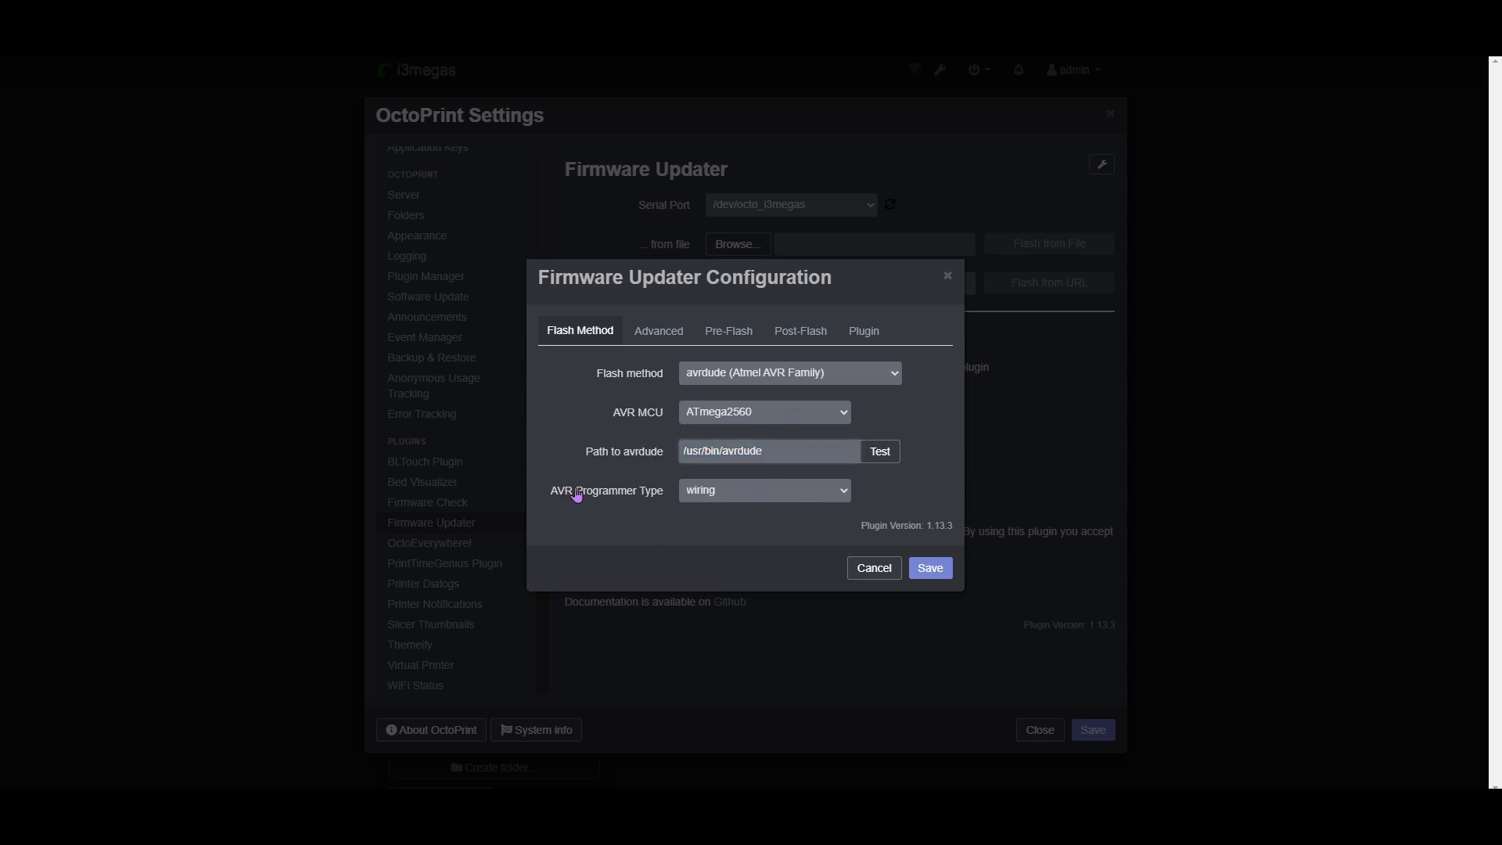
left_click_drag(577, 495, 687, 496)
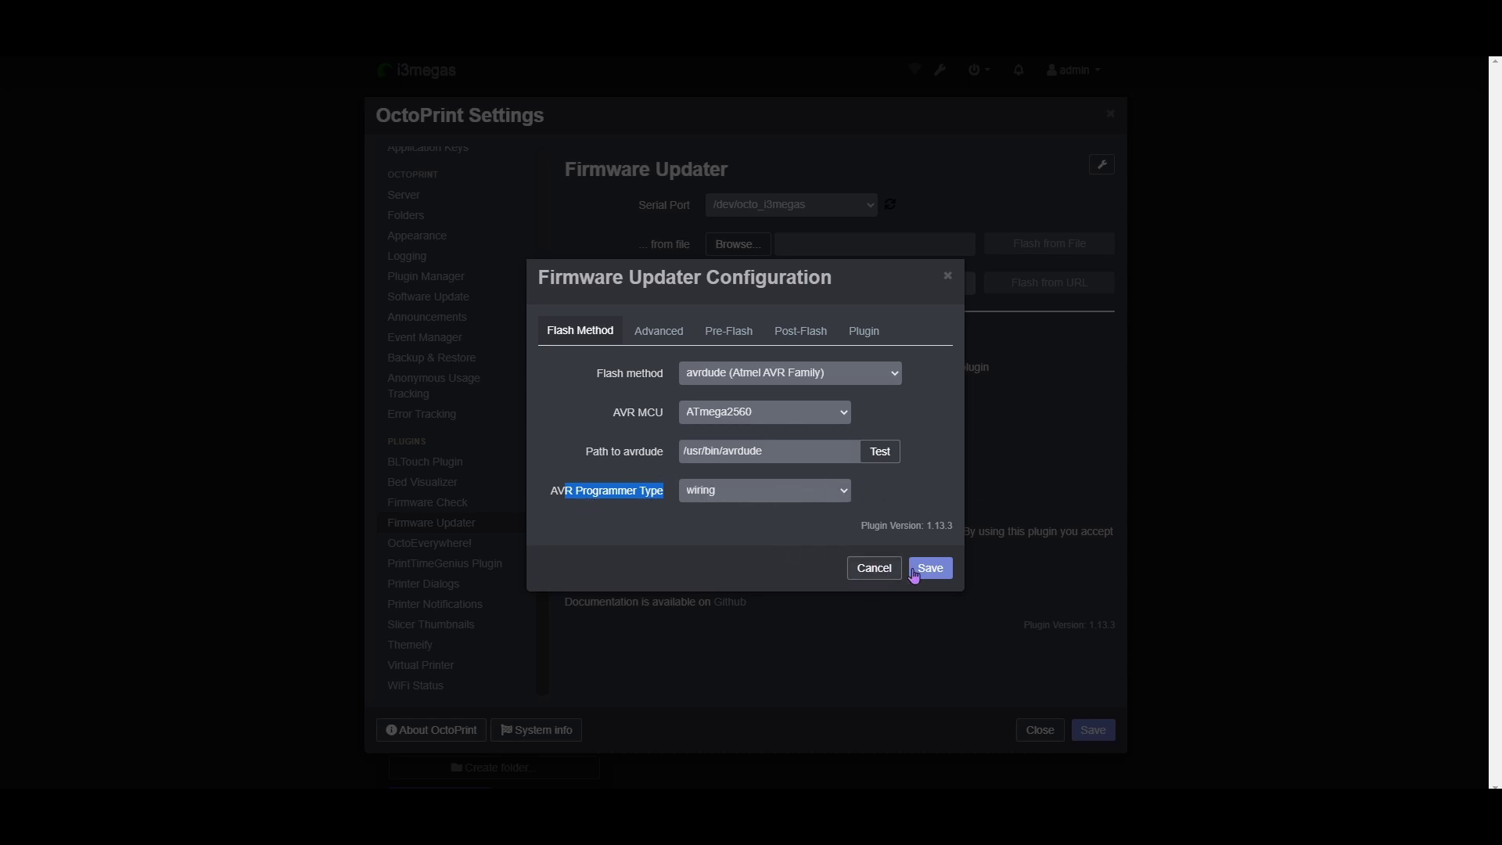
left_click(964, 288)
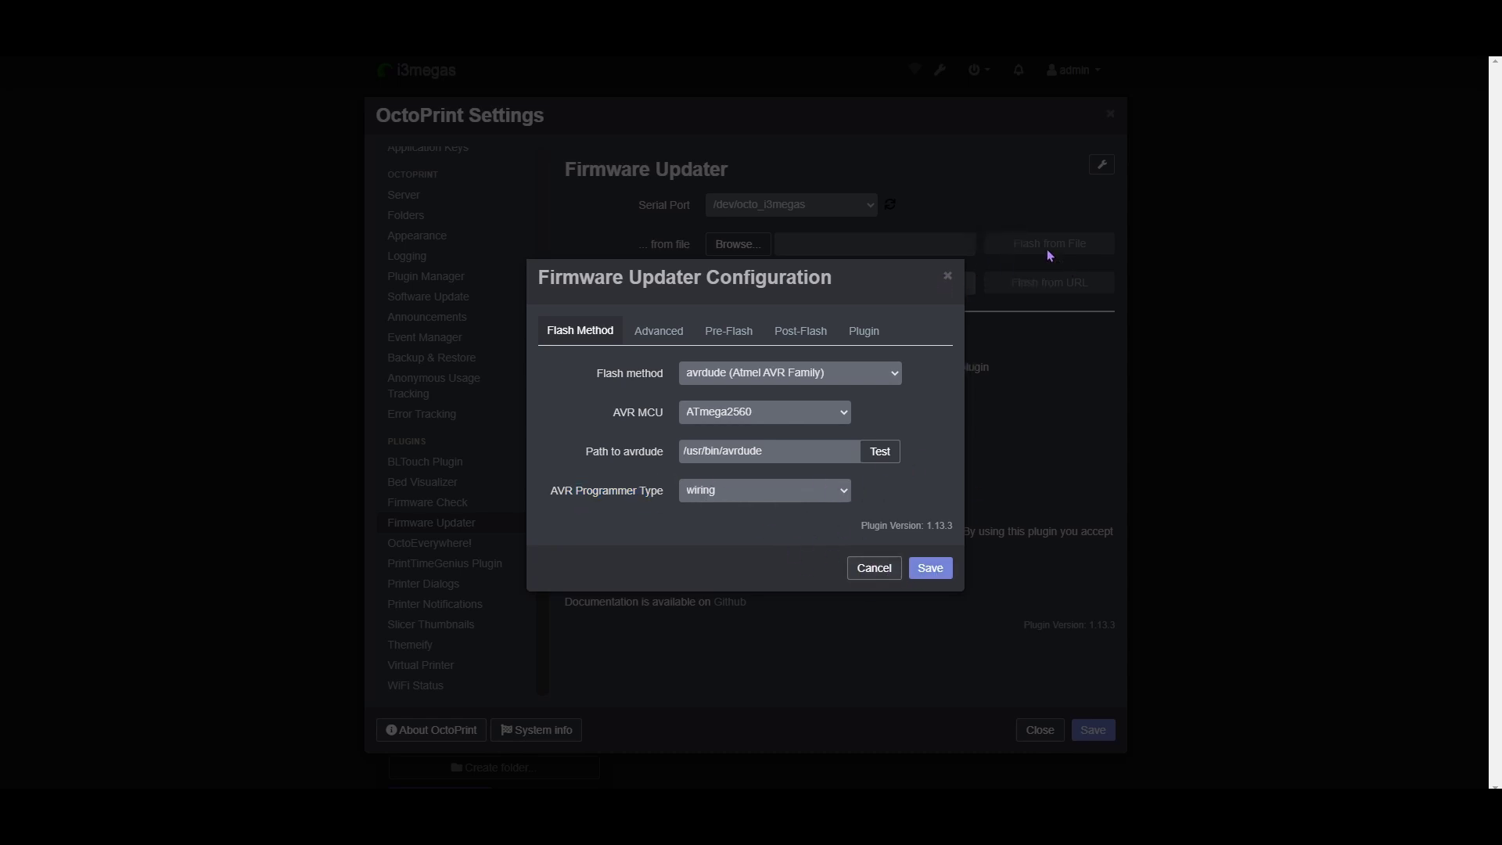
left_click(948, 277)
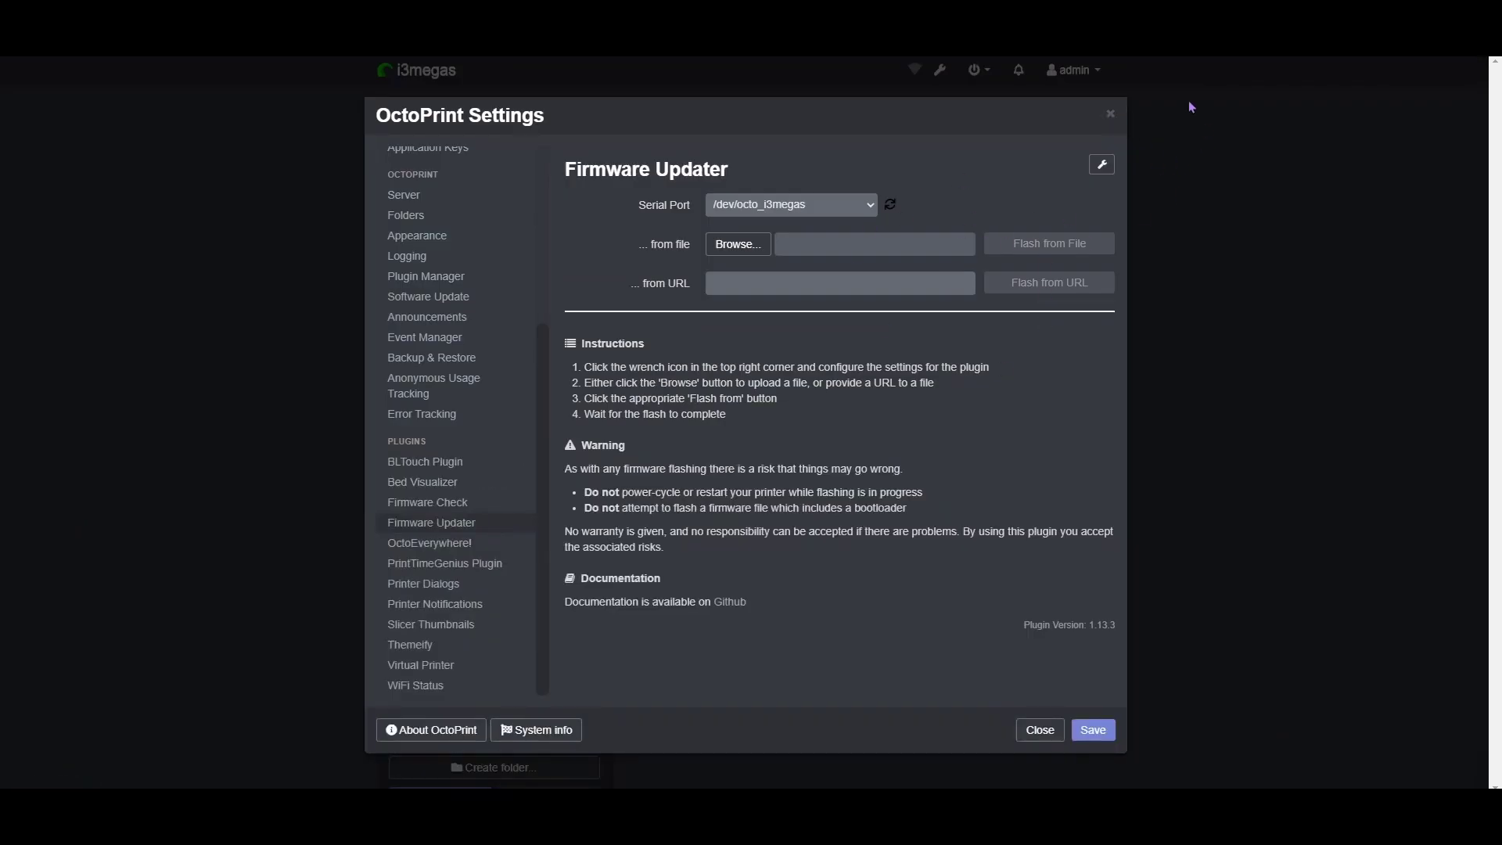
Close OctoPrint settings and return to the release notes' Important note about the Special Menu
left_click(1112, 117)
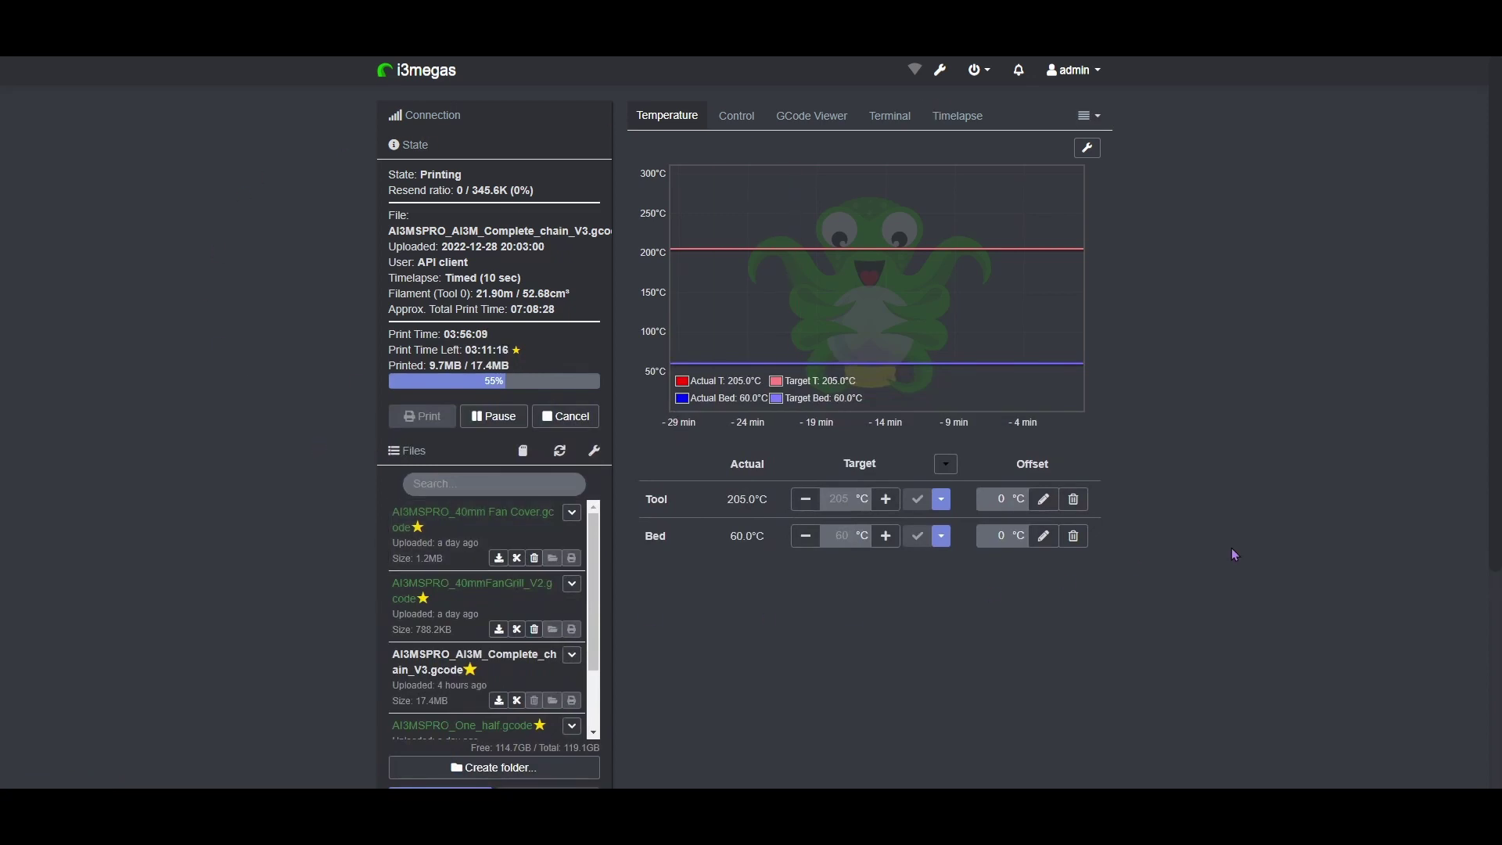
key("ctrl+Tab")
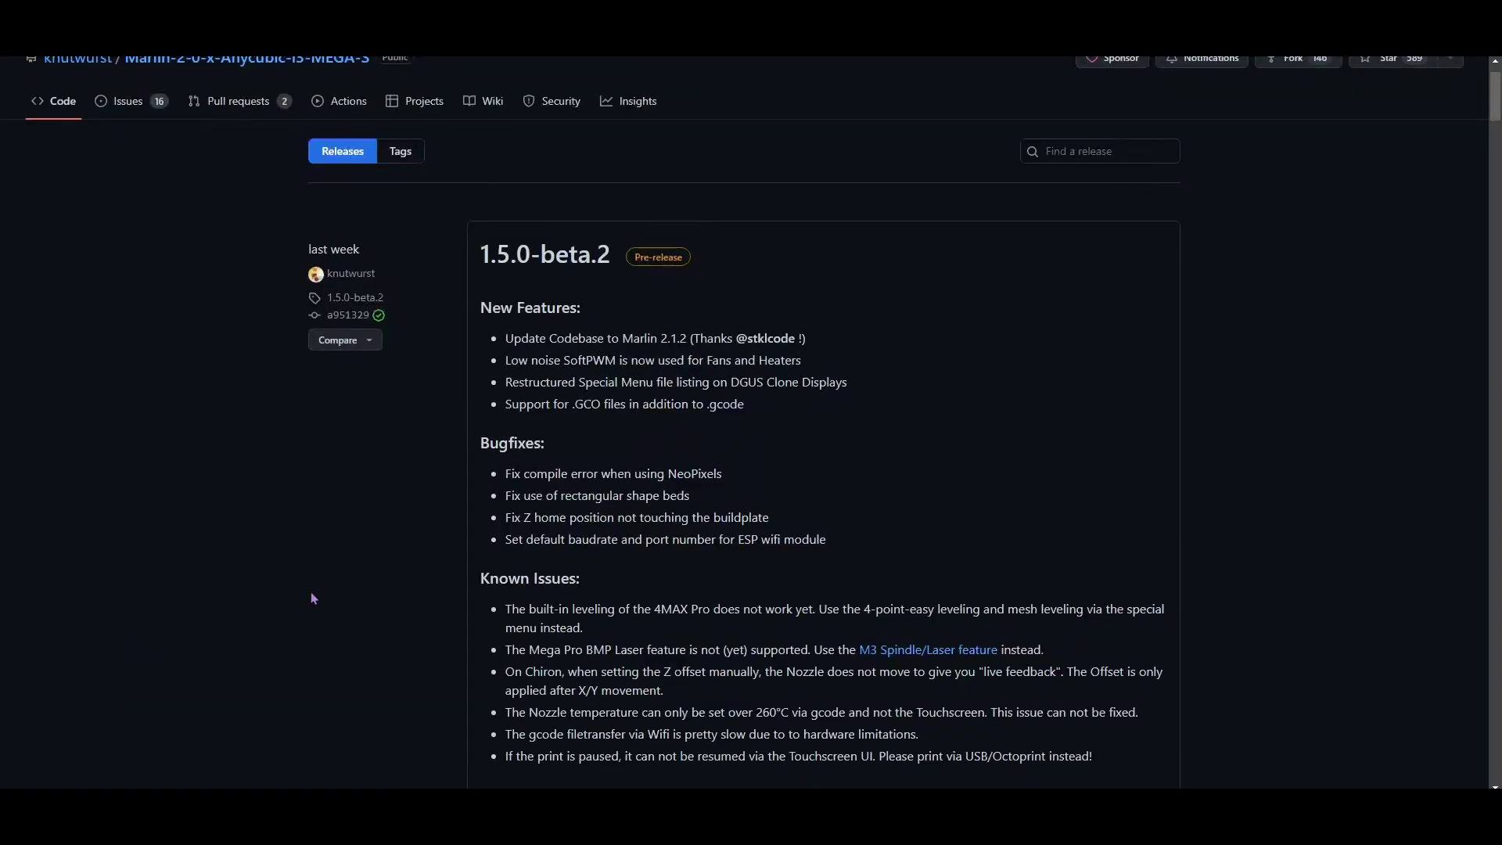
scroll(665, 434, "down", 5)
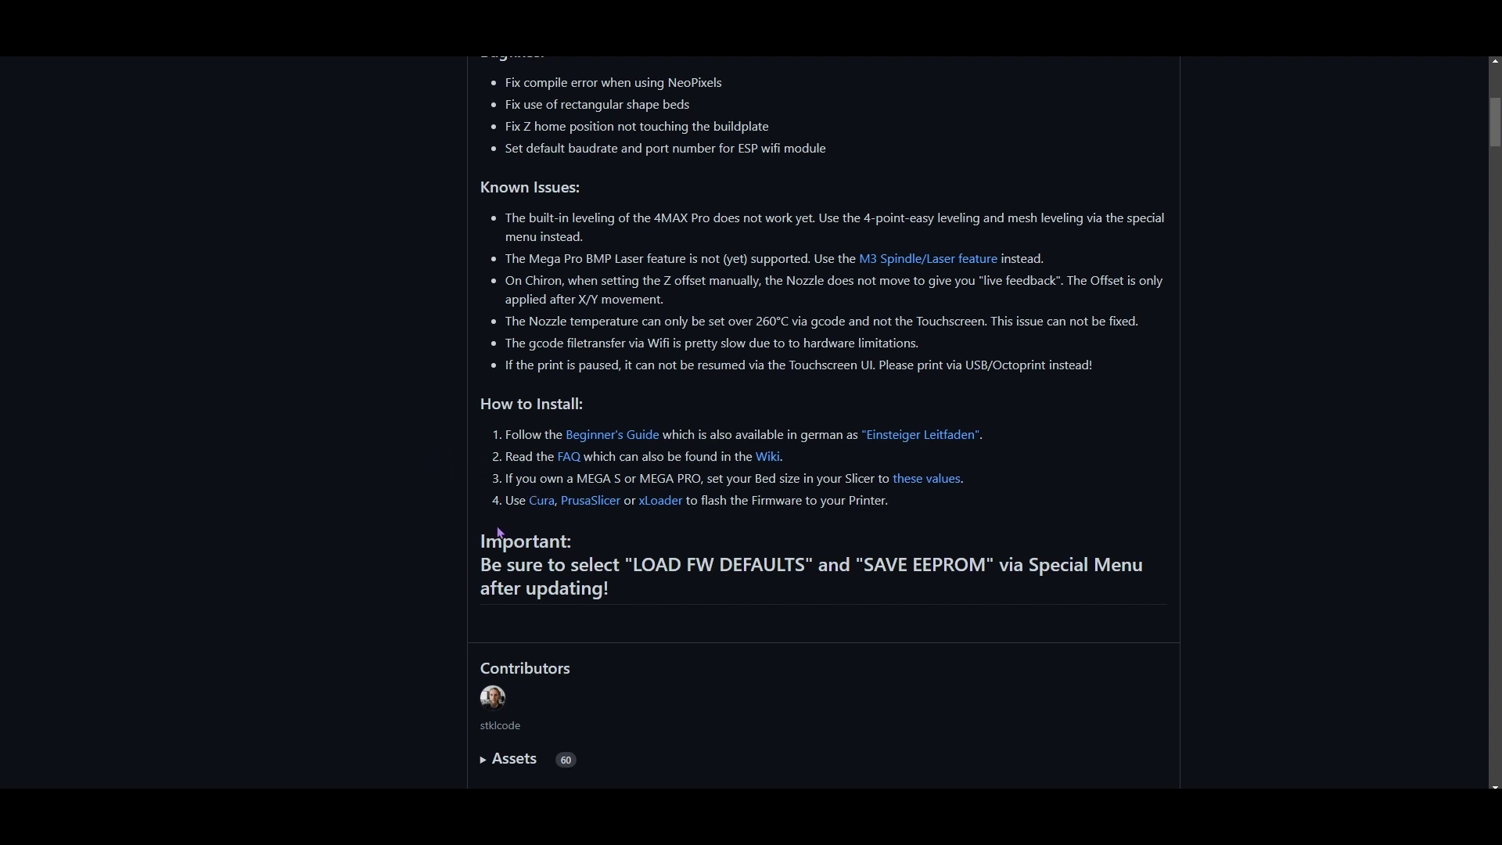
left_click_drag(1030, 564, 1229, 568)
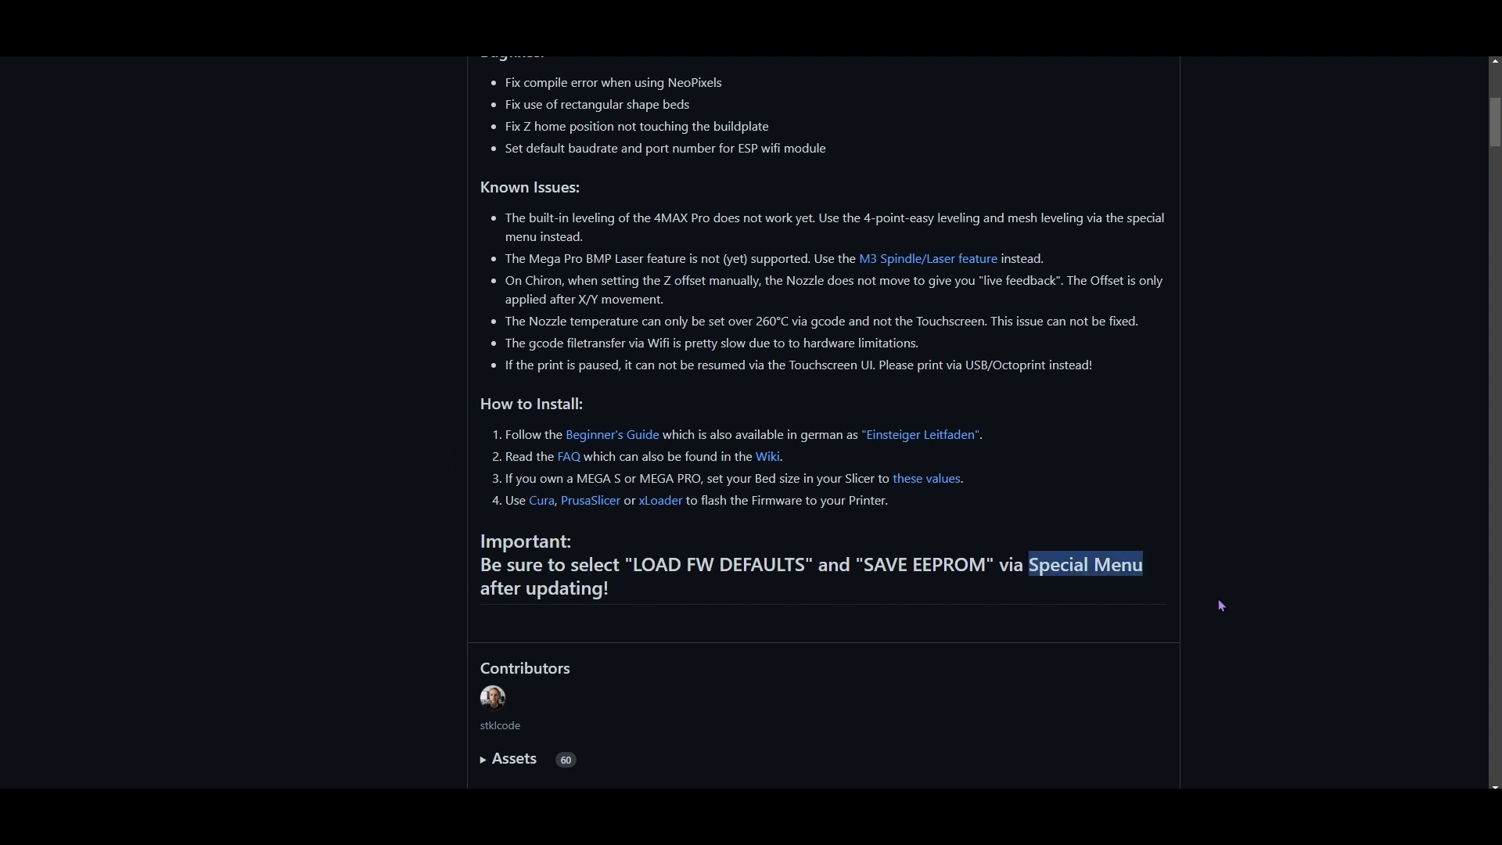
left_click(1255, 628)
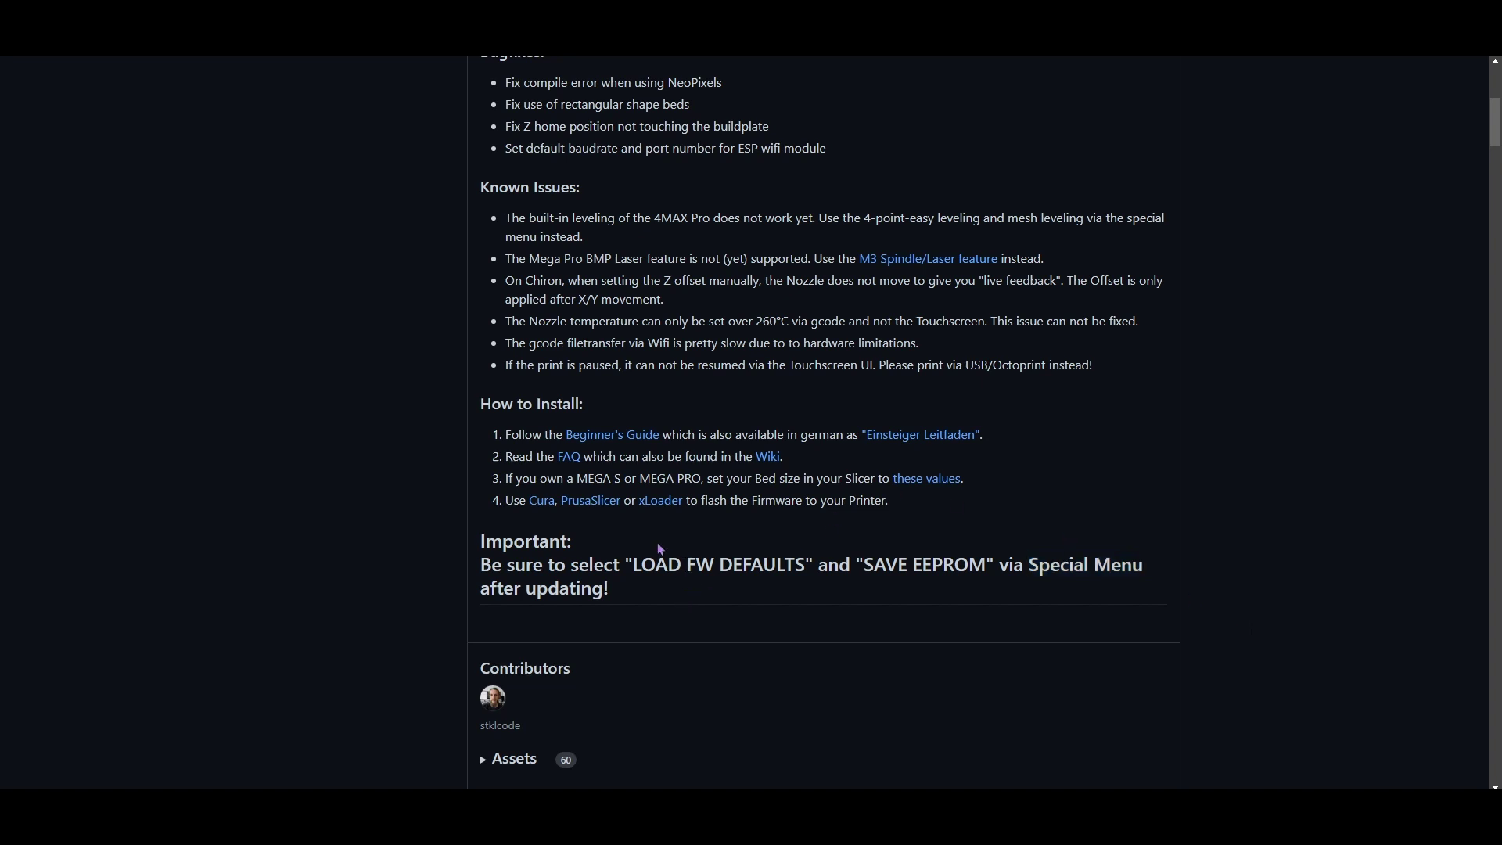
Highlight the LOAD FW DEFAULTS and SAVE EEPROM instructions in the note
left_click_drag(634, 565, 784, 565)
left_click(695, 563)
left_click_drag(631, 561, 804, 565)
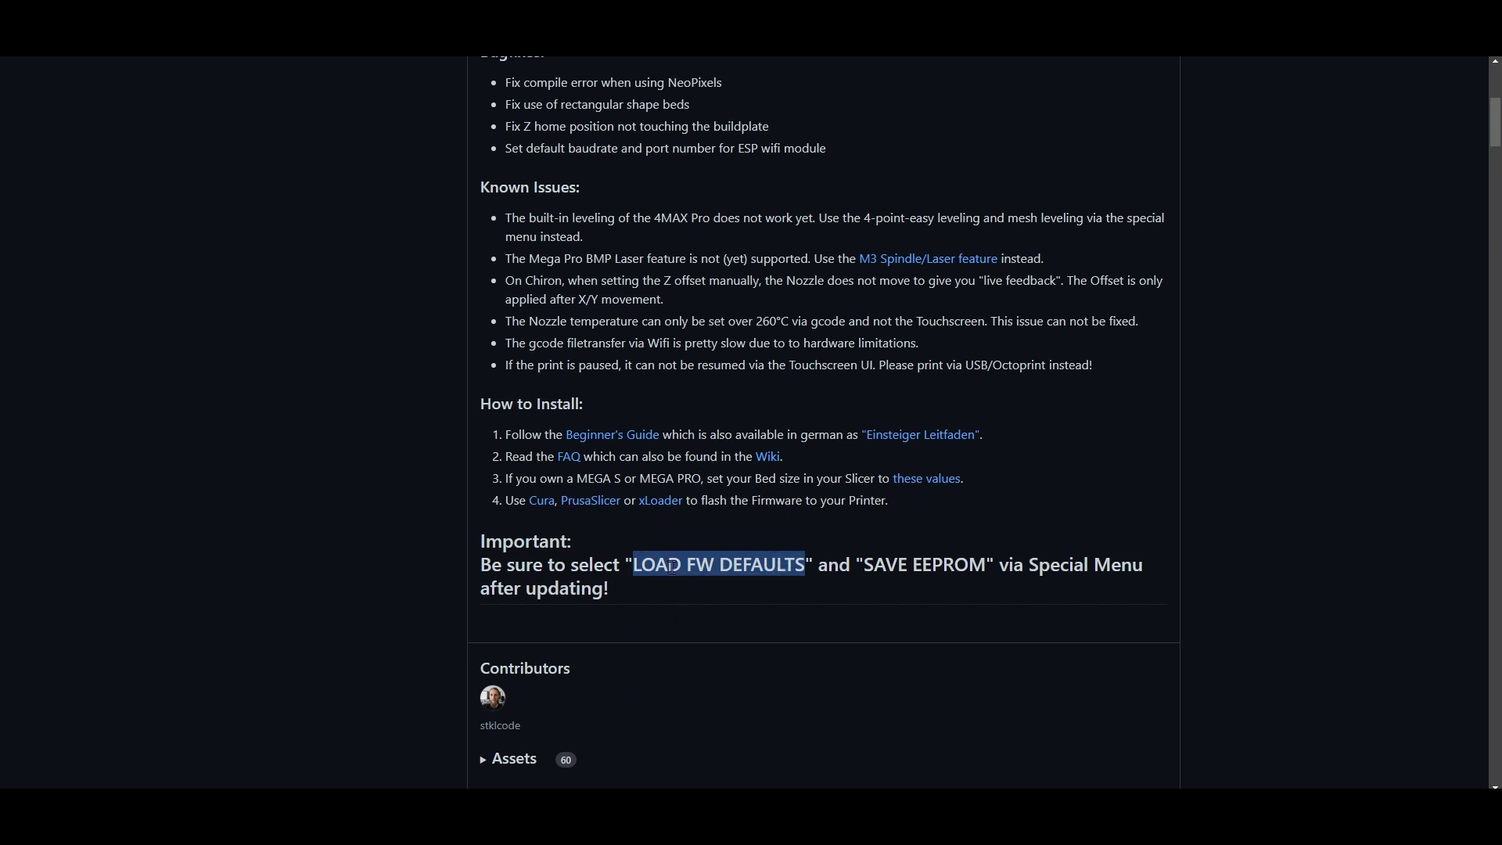
left_click(864, 563)
left_click_drag(864, 564, 989, 562)
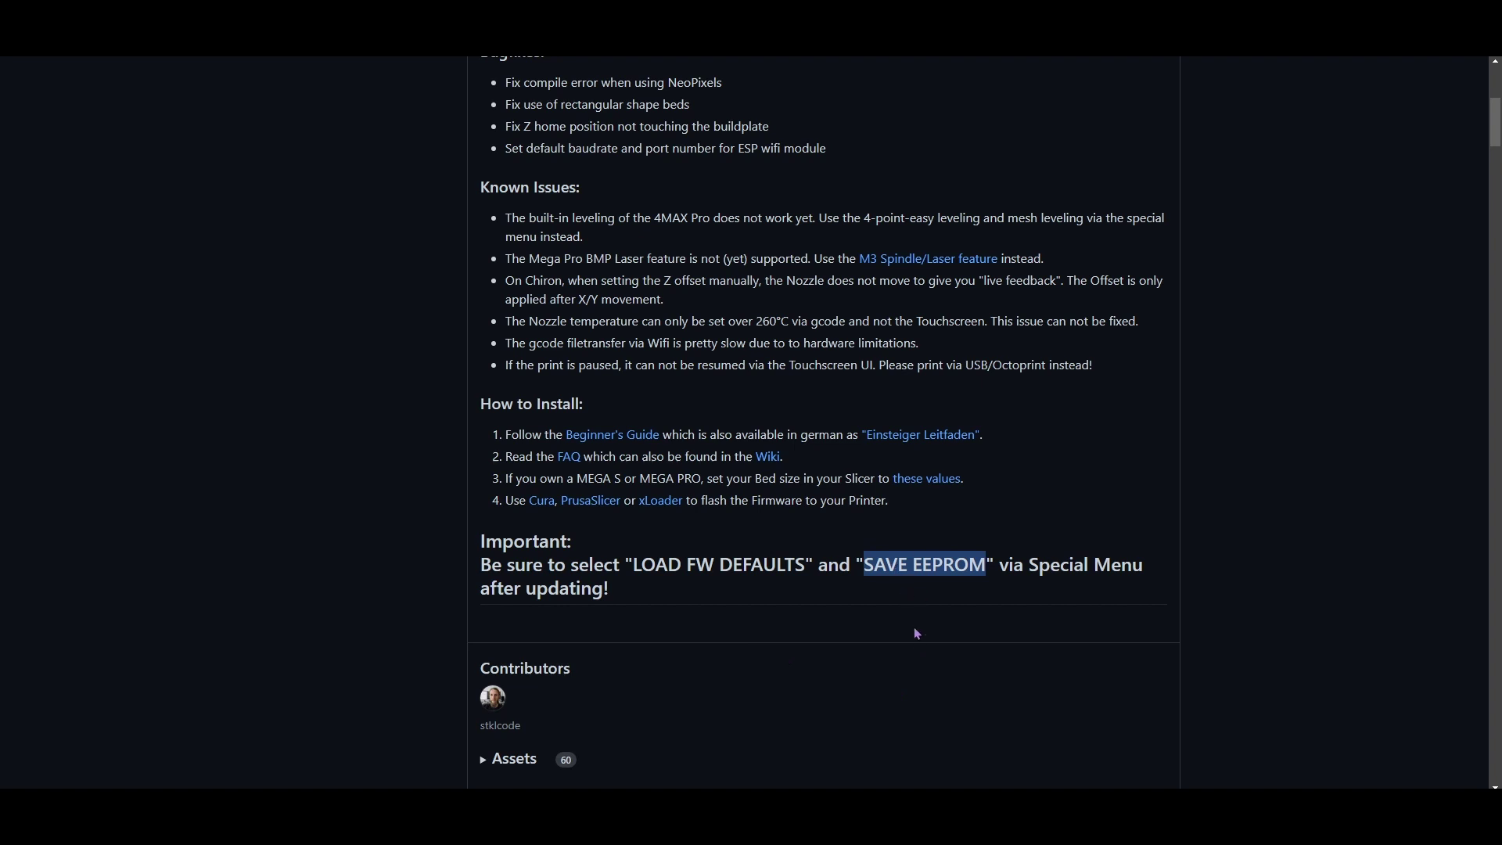
Scroll back to the top of the 1.5.0-beta.2 release page
scroll(936, 513, "up", 6)
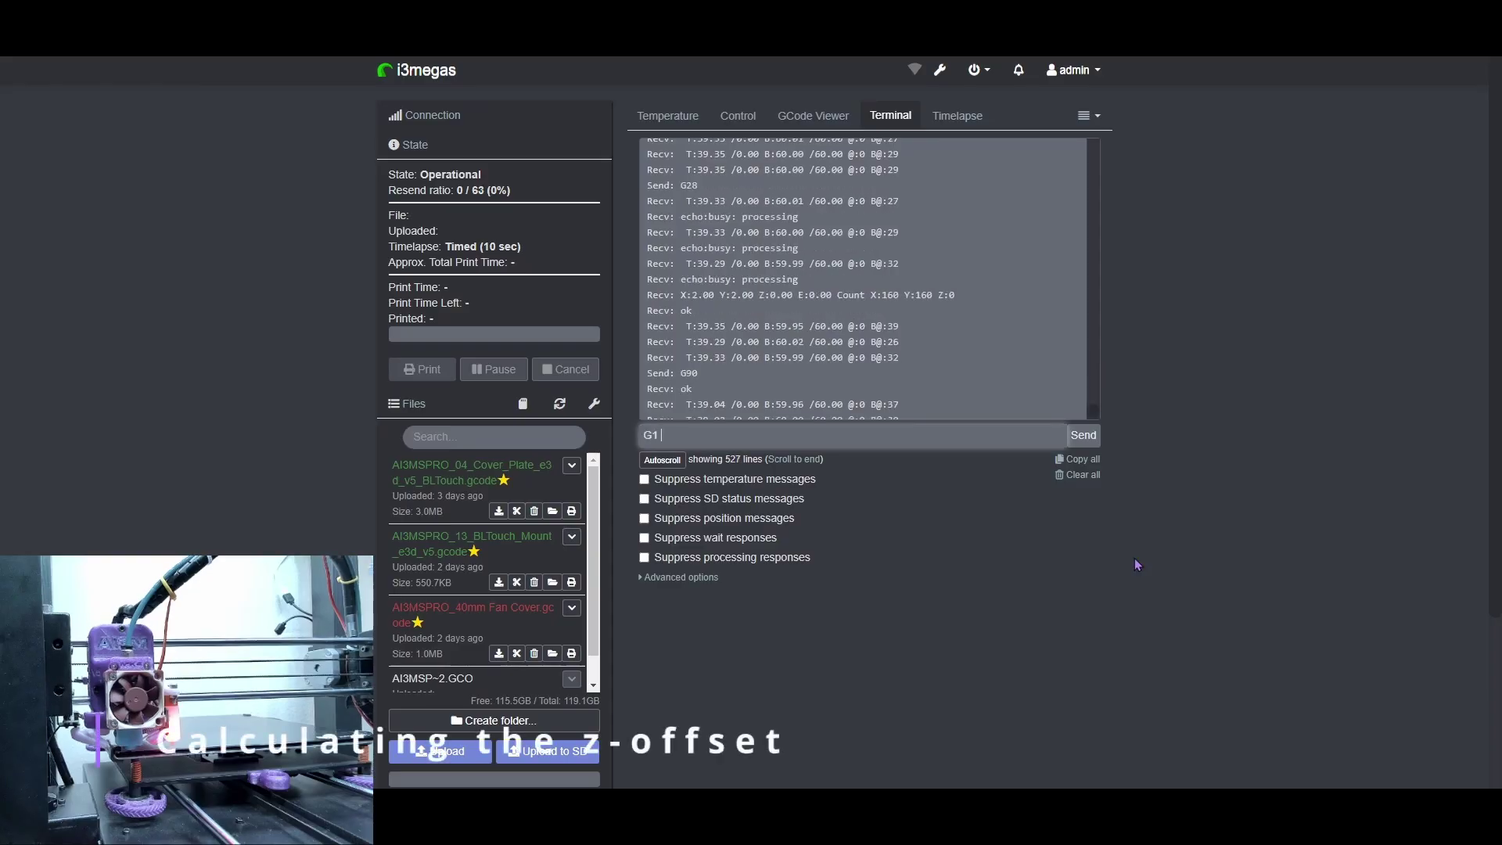
Send G1 X40 Y40, G91, G1 Z-3 and M280 P0 S160 to lower the nozzle and reset the probe
key("Return")
type("G91")
key("Return")
type("G1 Z-3")
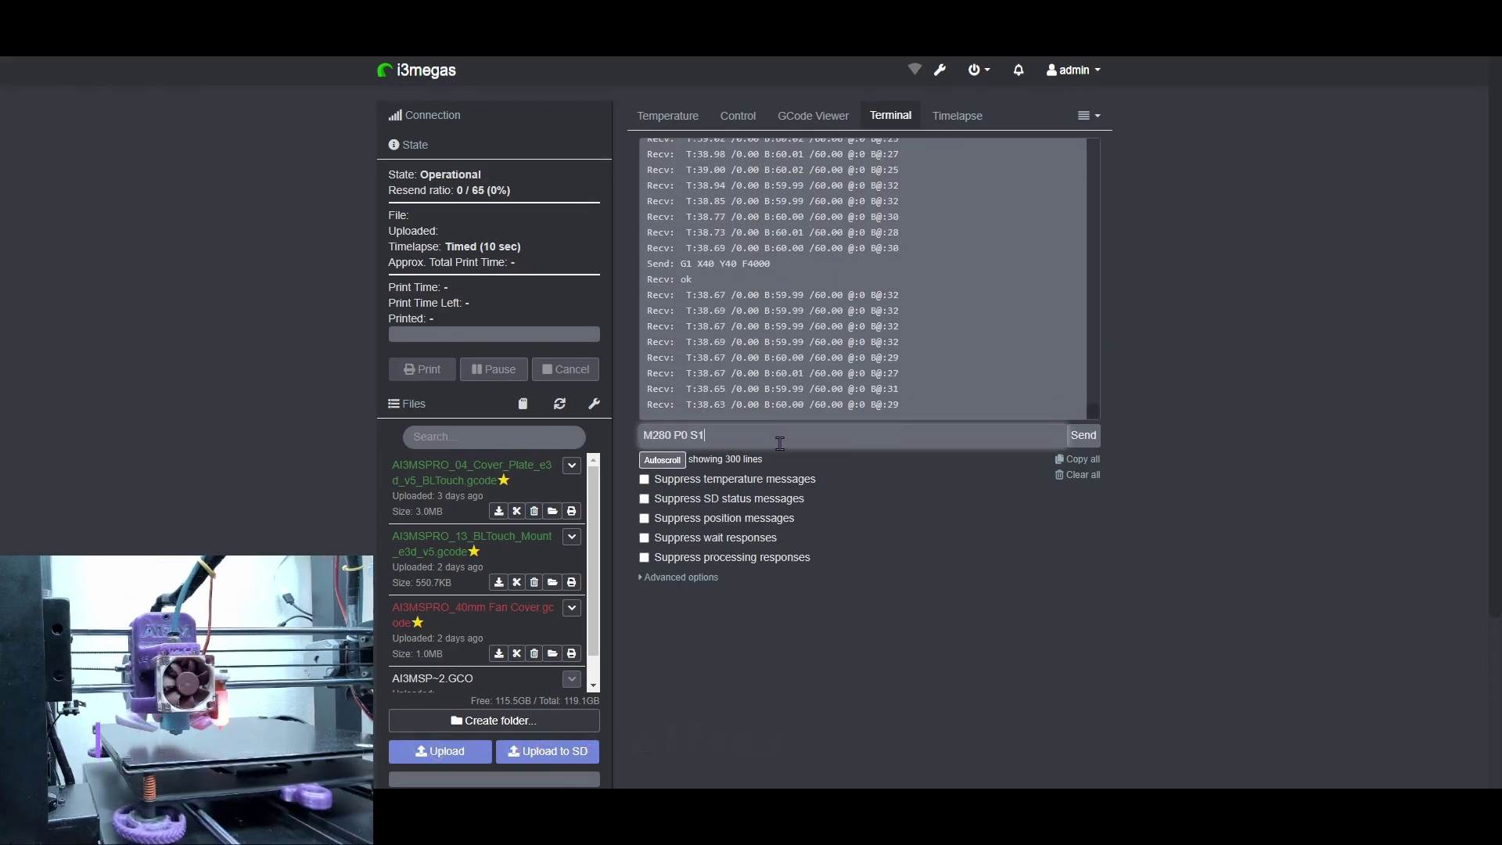
key("Return")
type("G1 Z-")
key("BackSpace")
key("BackSpace")
key("BackSpace")
key("BackSpace")
key("BackSpace")
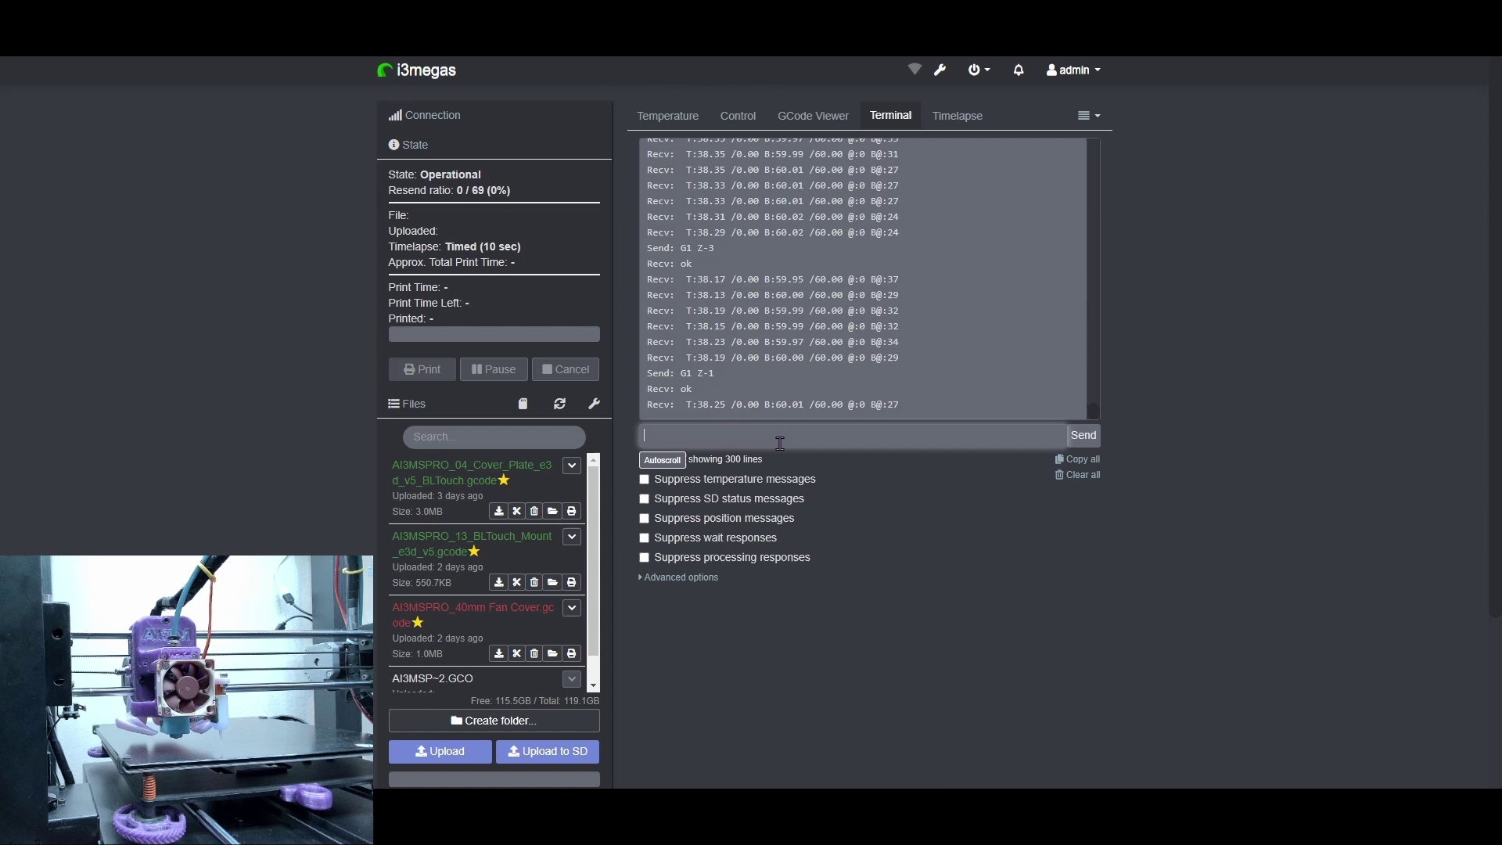
type("M280 P0 S160")
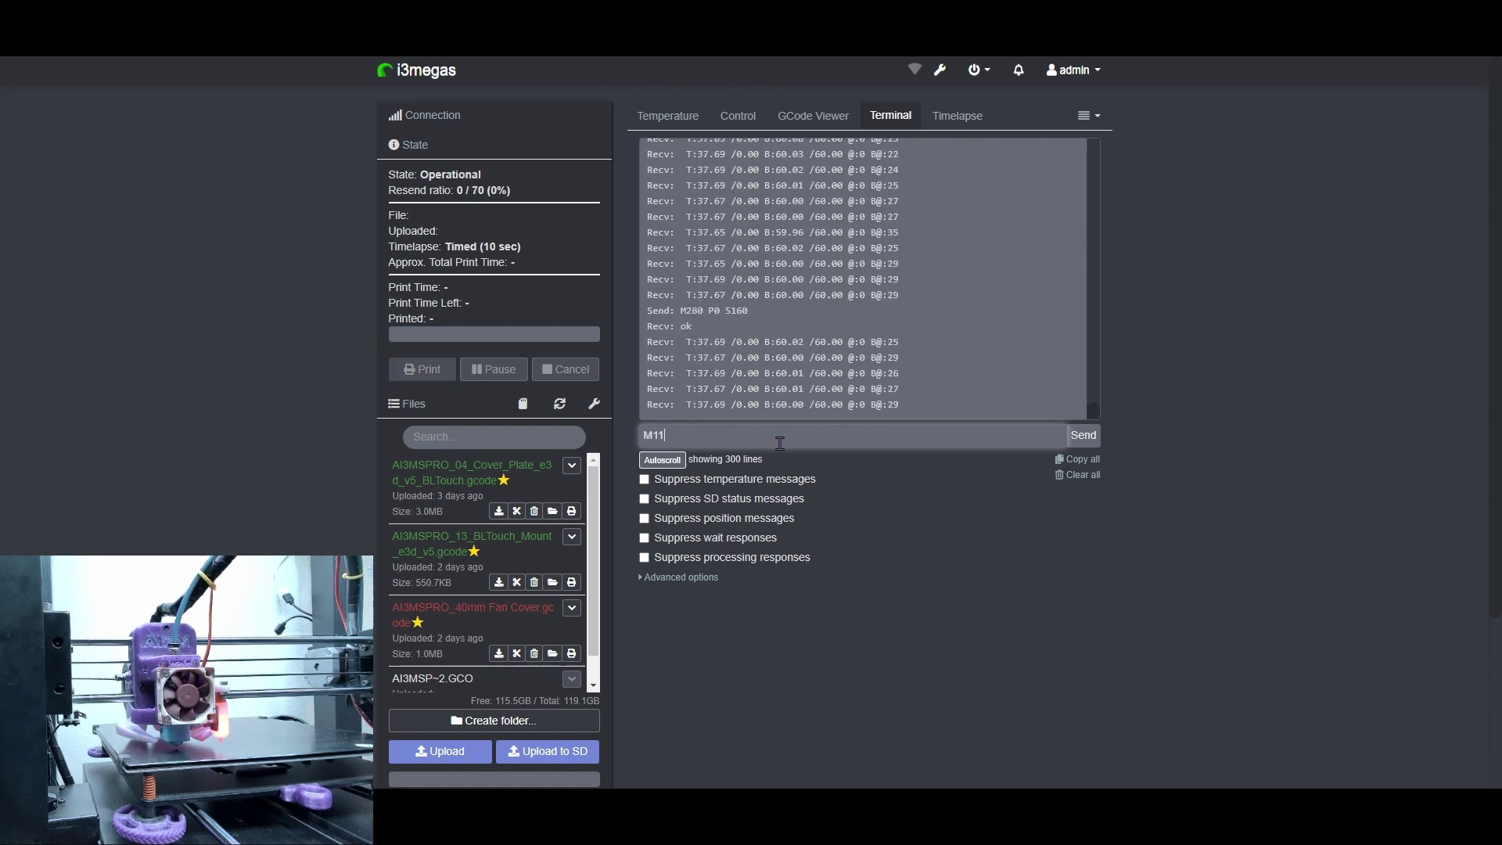
key("Return")
Move to X69 Y25, read the Z 1.20 position from the log, and send G1 Z-1
type("G1 X")
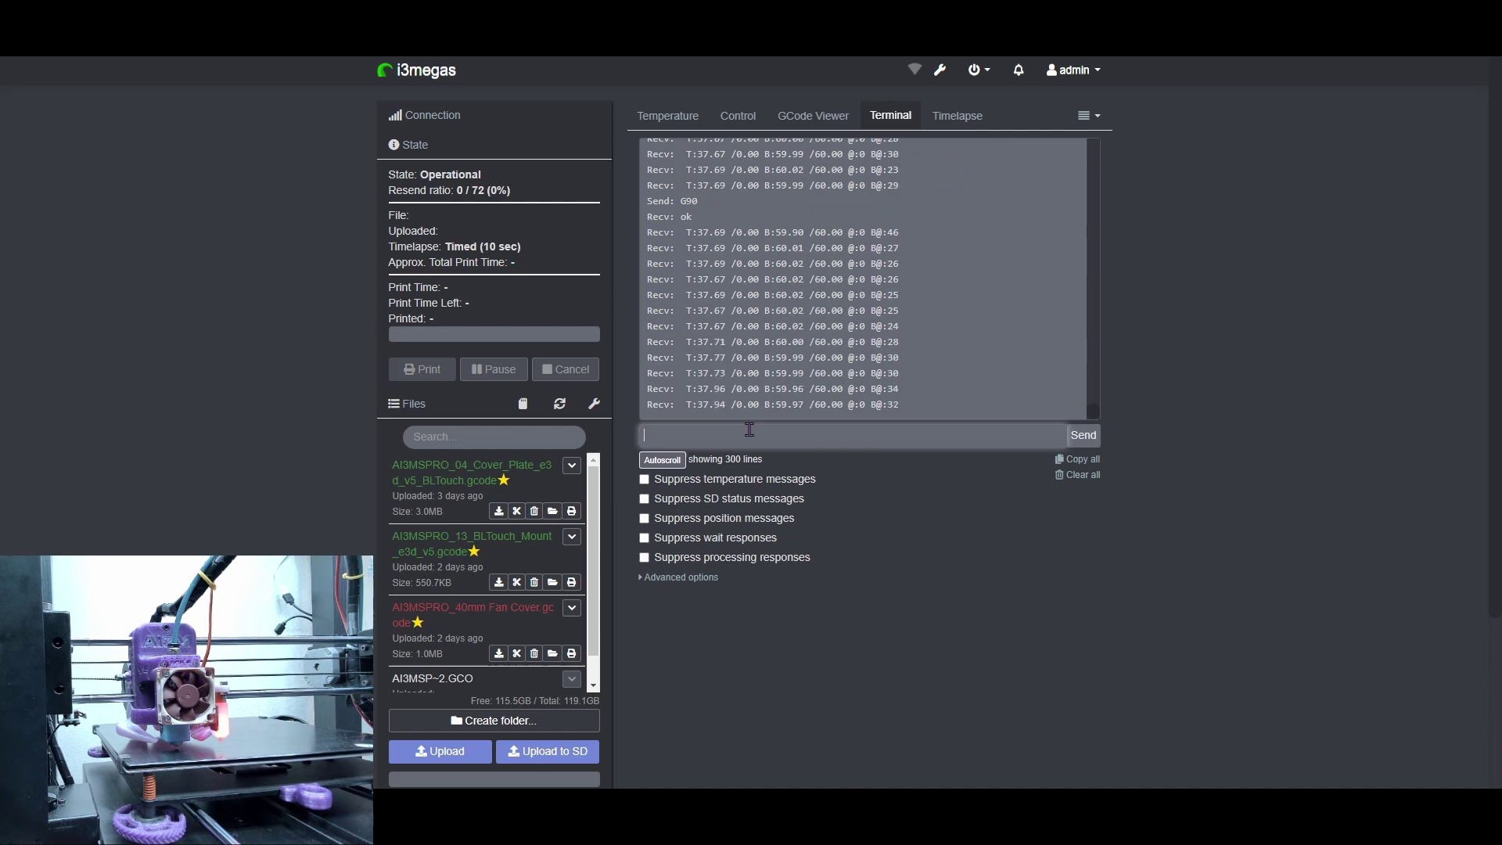
type("69 Y25")
key("Return")
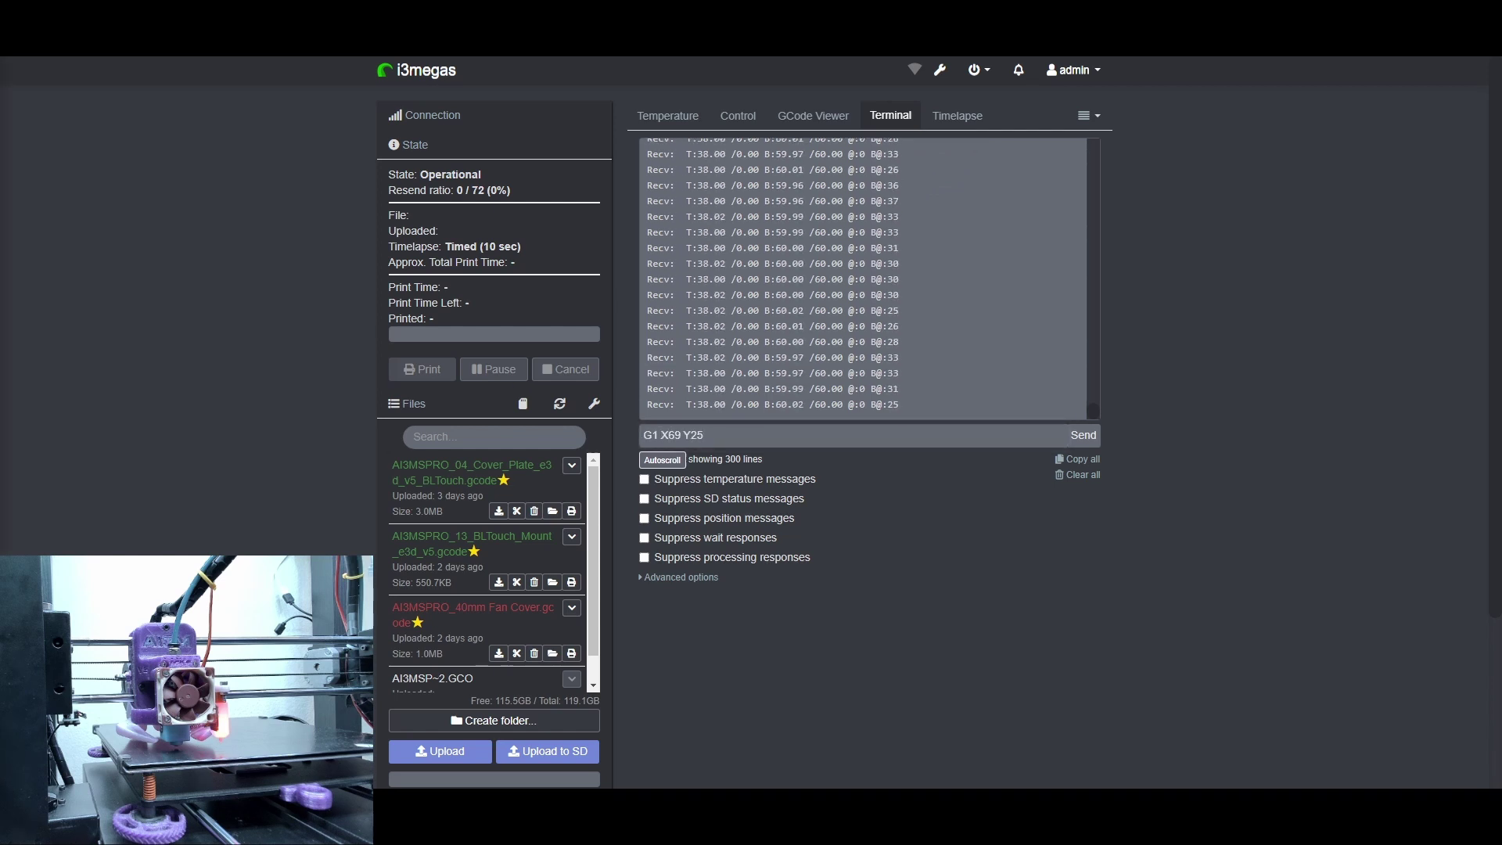
type("G91")
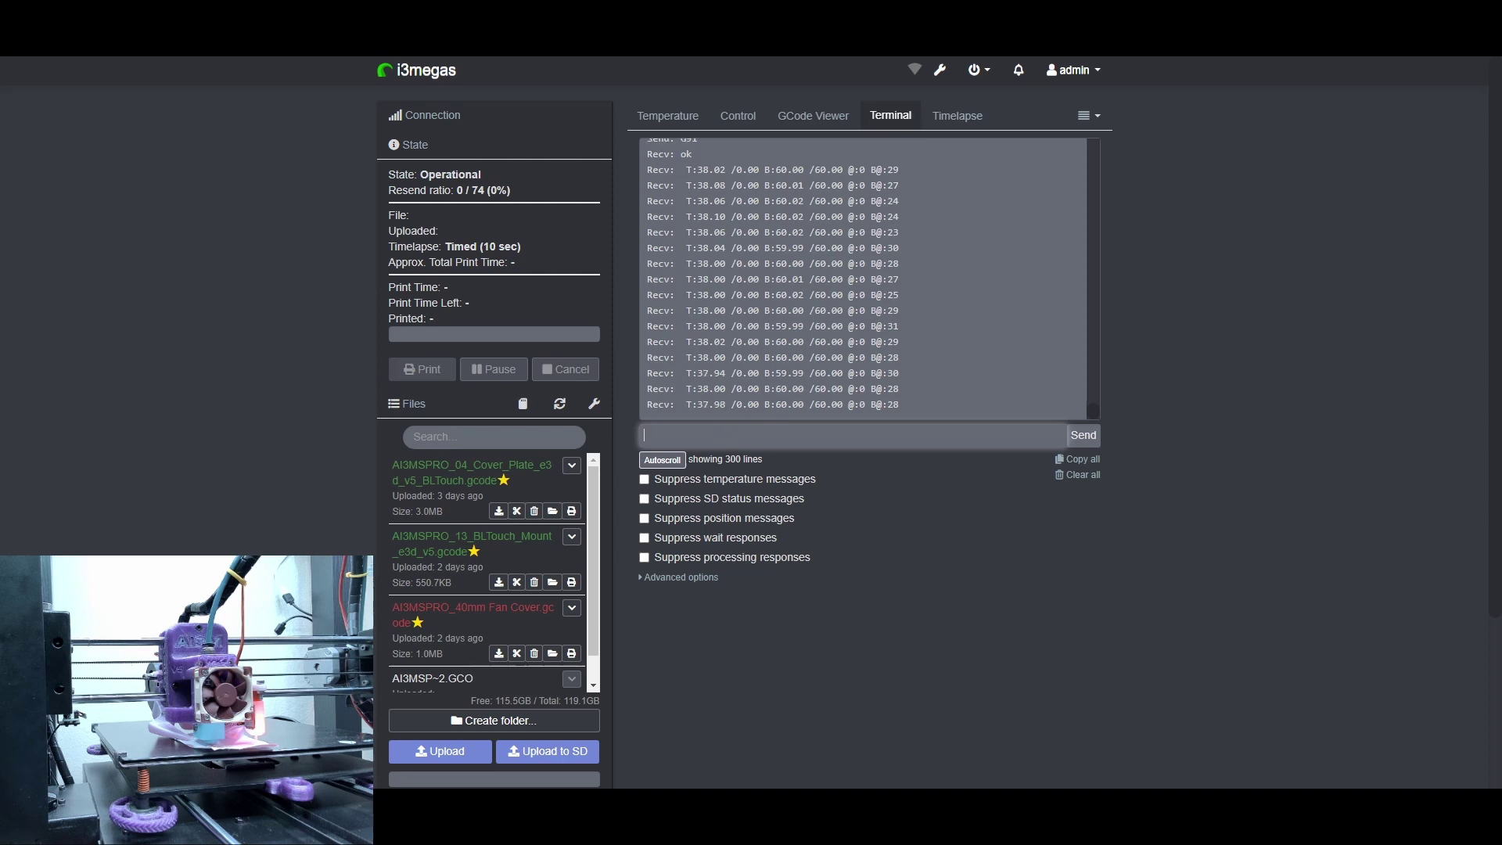
left_click_drag(681, 247, 831, 247)
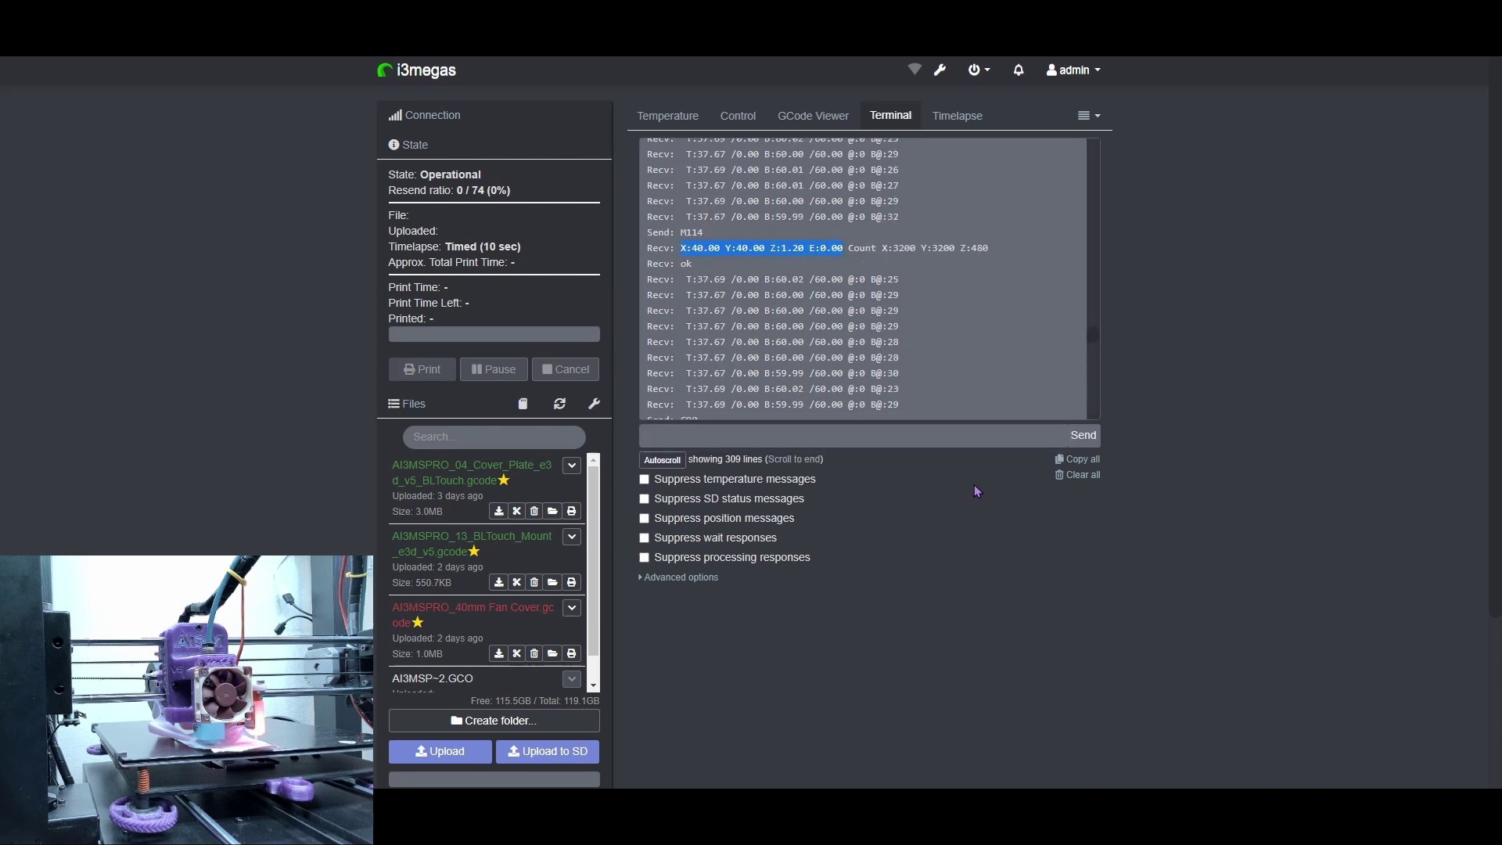
scroll(976, 490, "down", 3)
scroll(926, 289, "up", 3)
left_click(863, 432)
type("G1 Z")
key("Return")
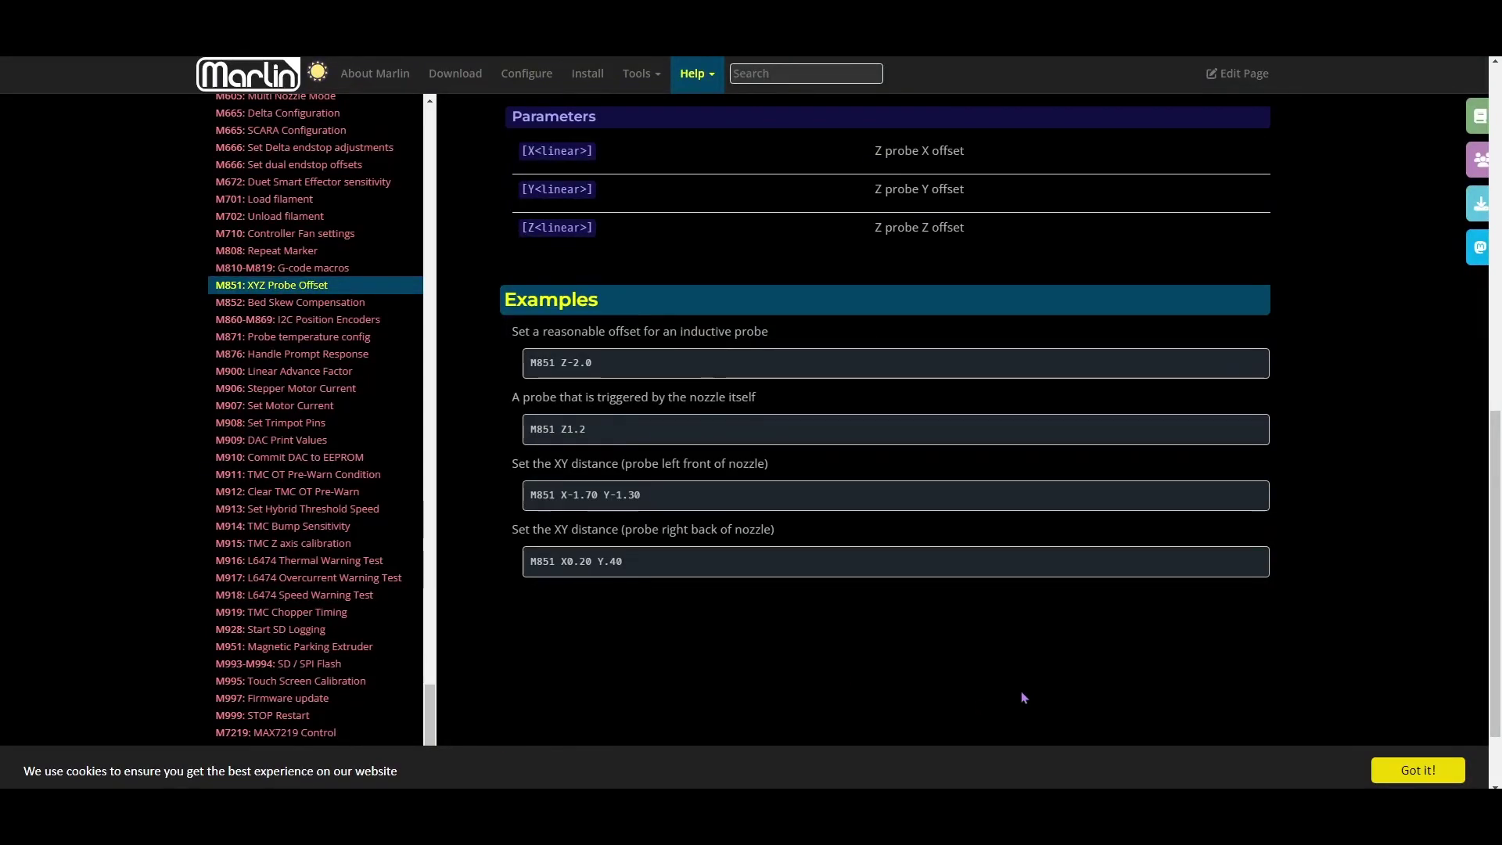
scroll(1024, 697, "up", 10)
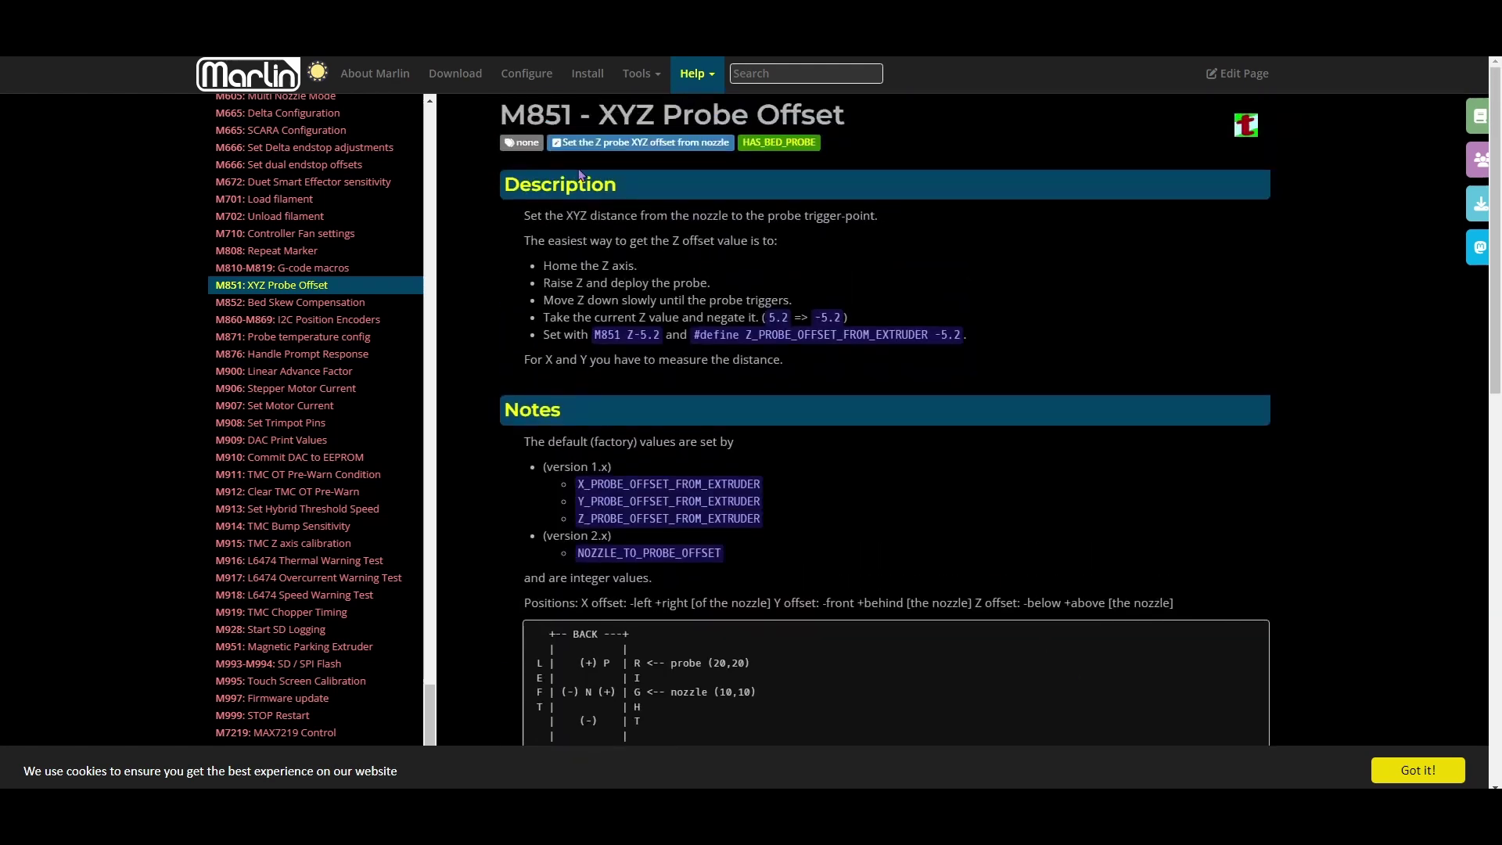
Review the M851 X, Y, Z parameters, highlighting the -2.0 and M851 X-1.70 Y-1.30 examples
scroll(1110, 493, "down", 3)
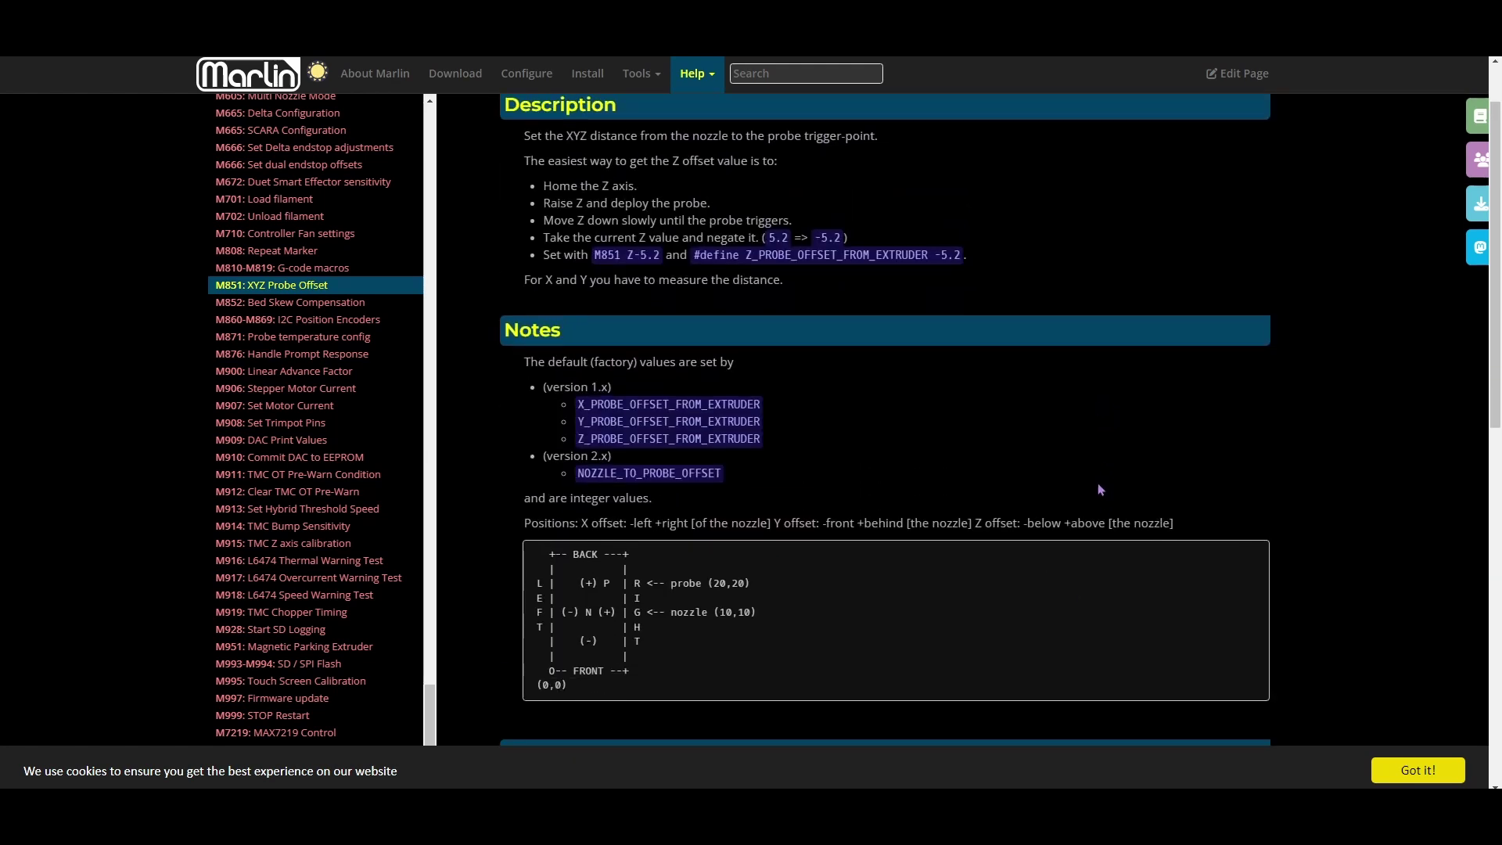
scroll(1099, 489, "up", 1)
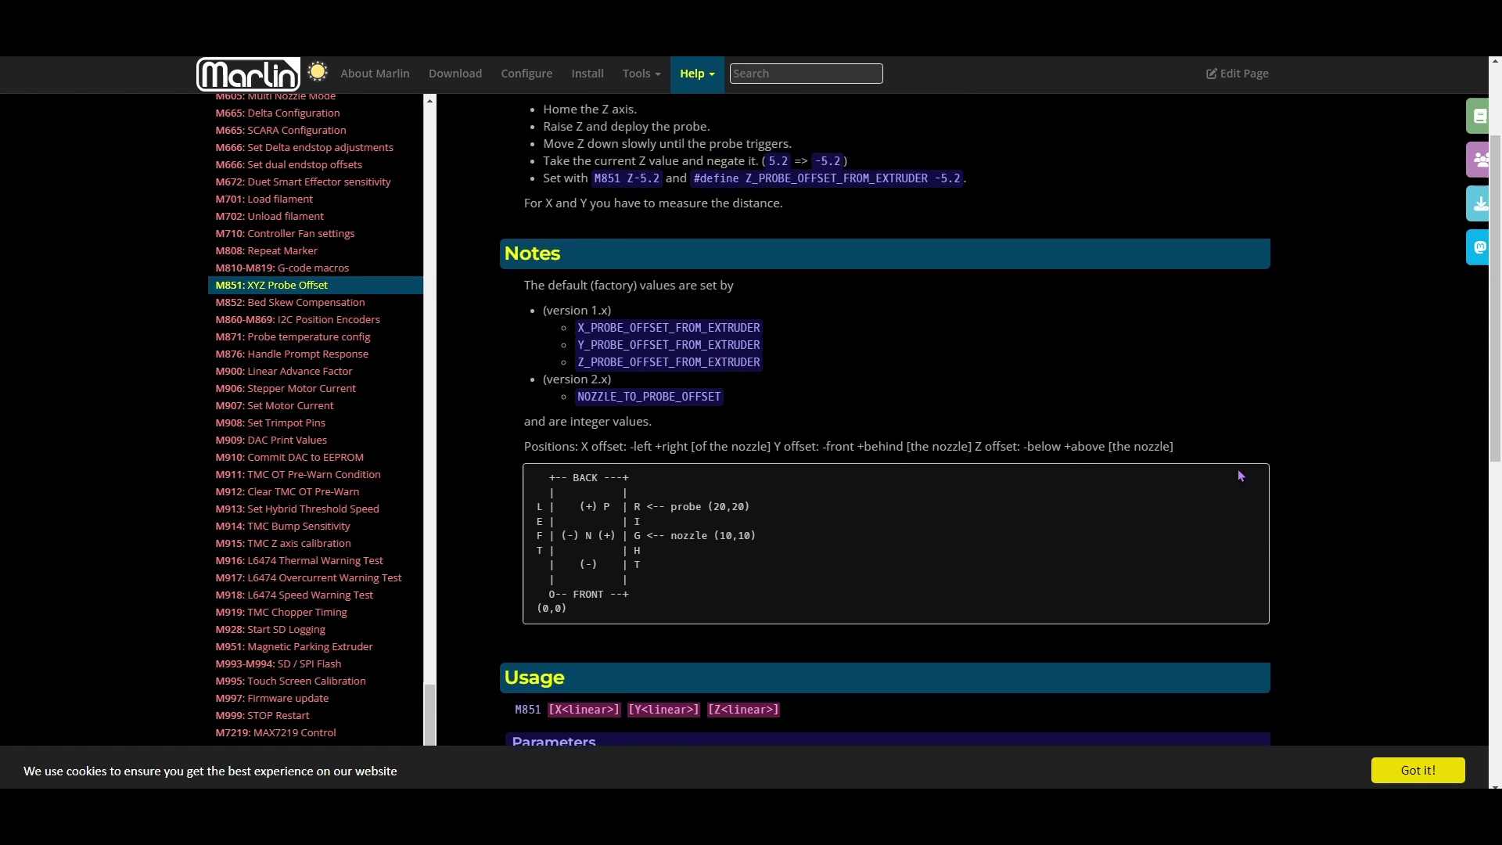
scroll(1240, 475, "down", 7)
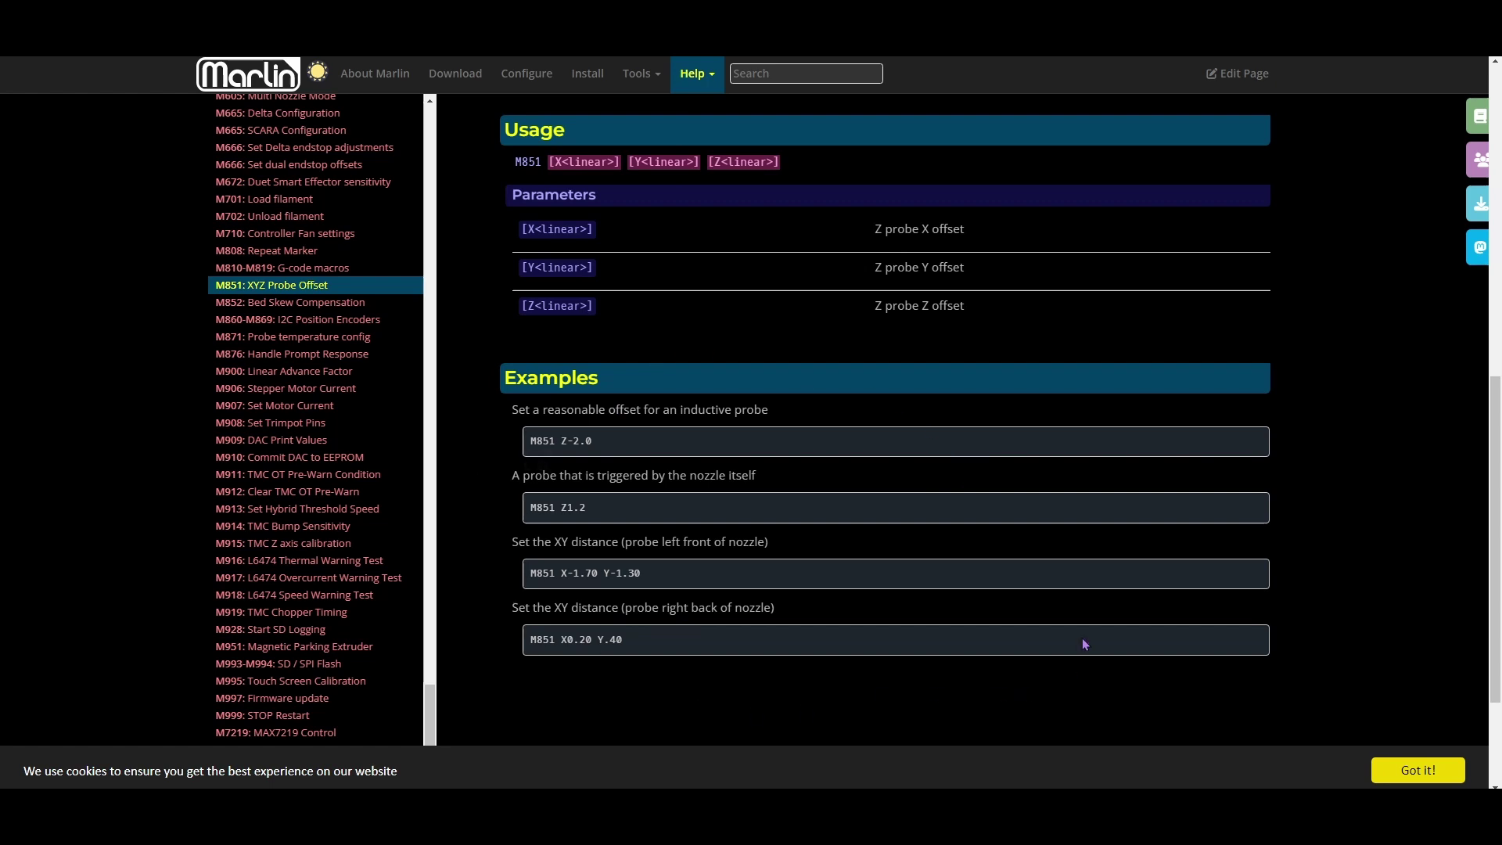
left_click_drag(657, 454, 519, 451)
left_click(596, 462)
left_click_drag(568, 441, 613, 451)
left_click_drag(696, 580, 529, 575)
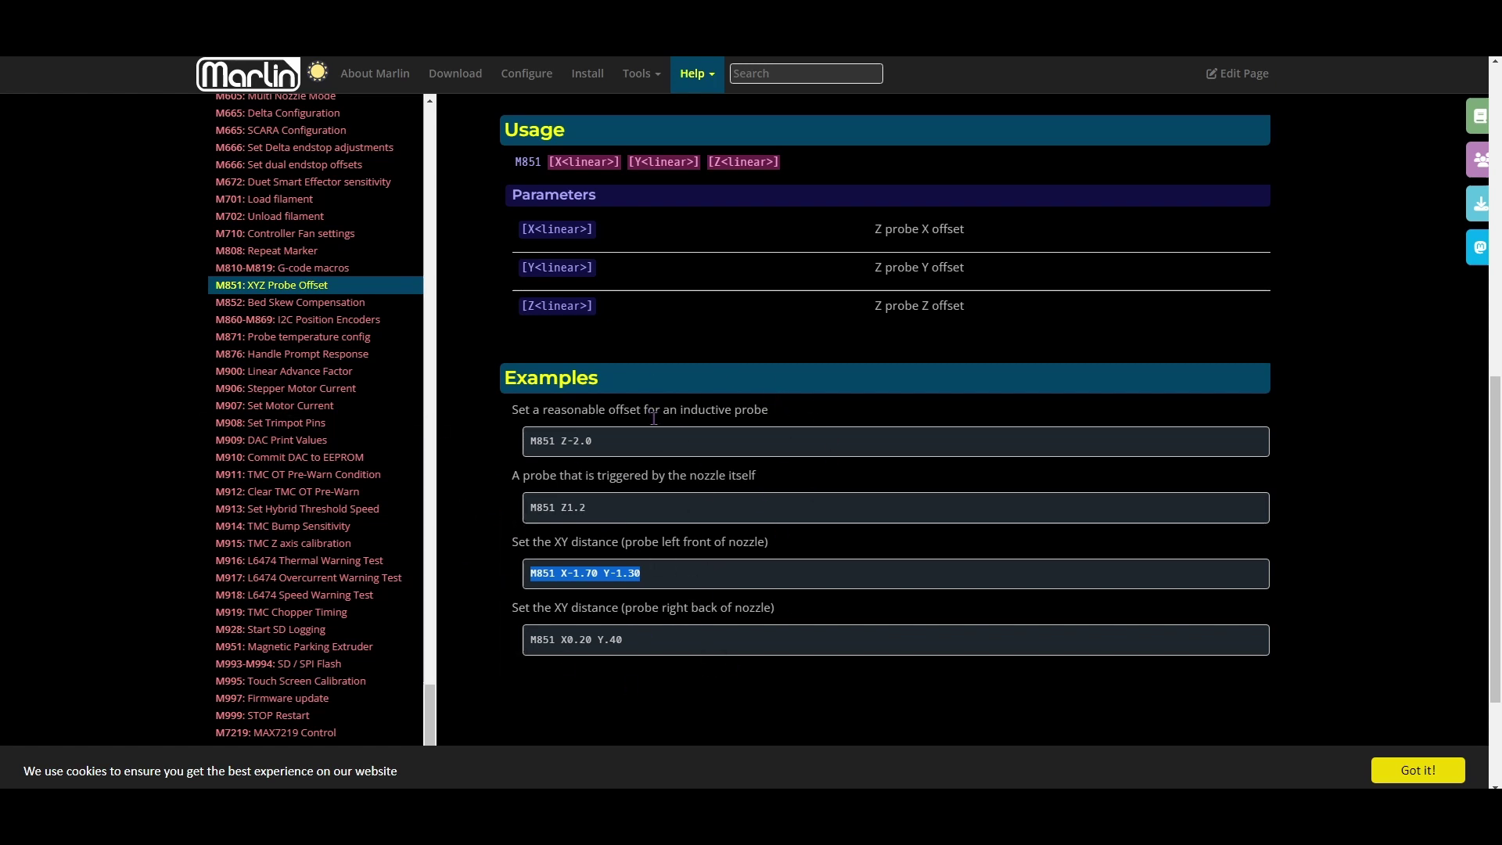
scroll(371, 356, "up", 4)
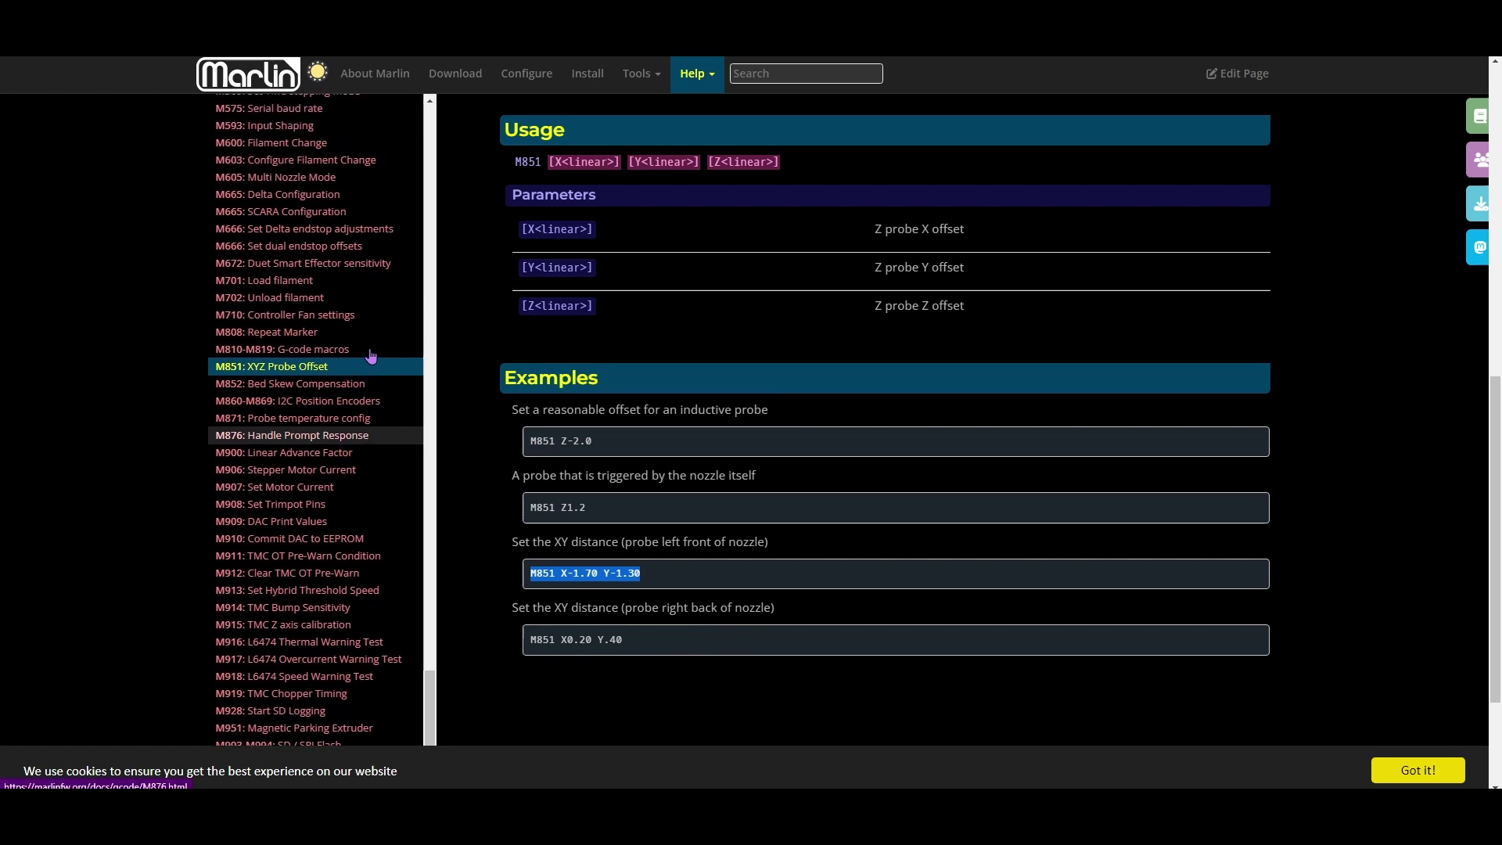
scroll(371, 356, "up", 1)
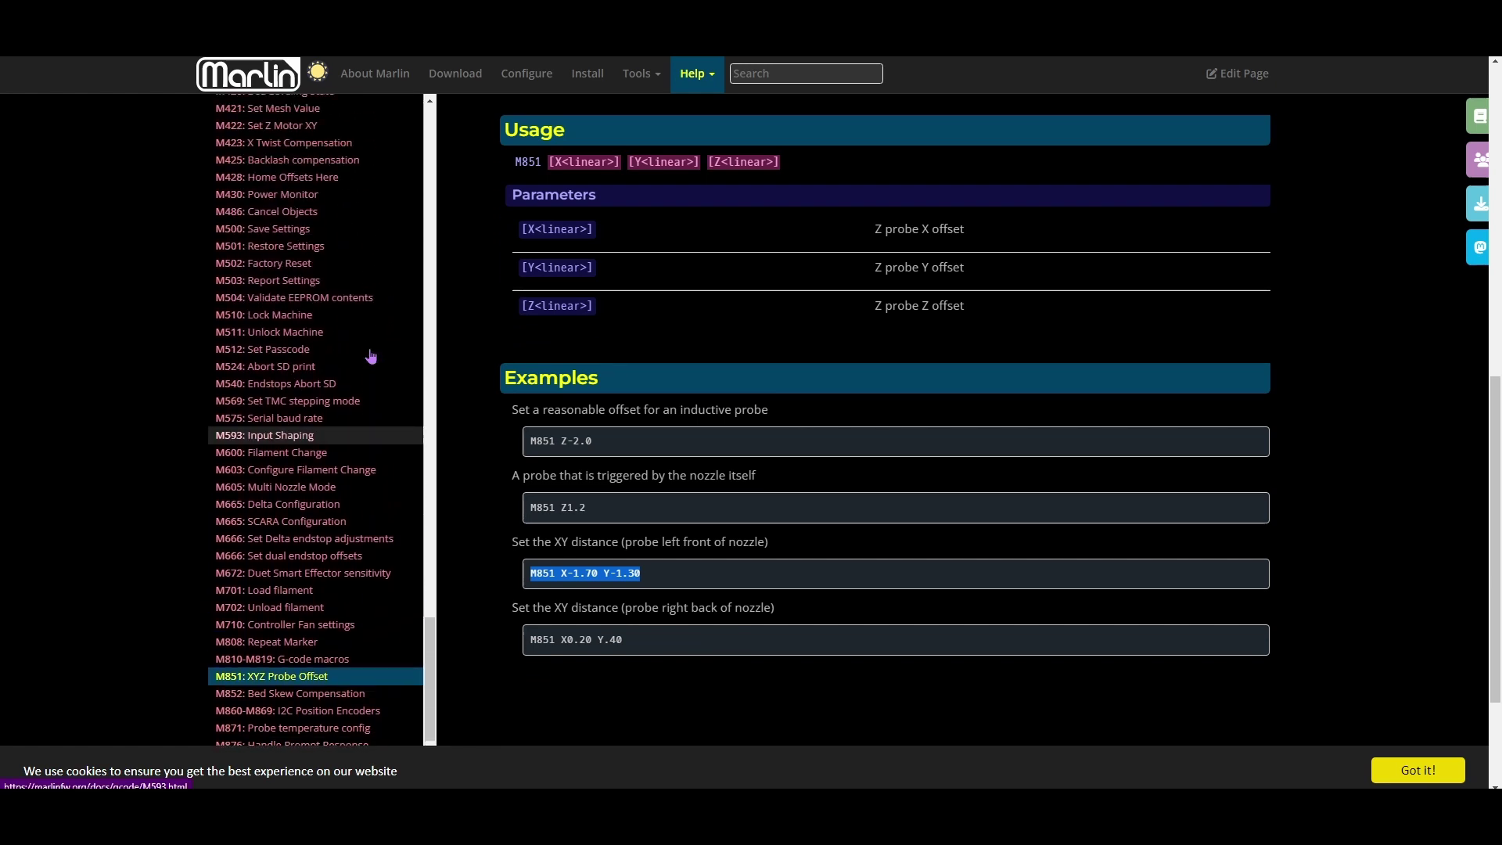